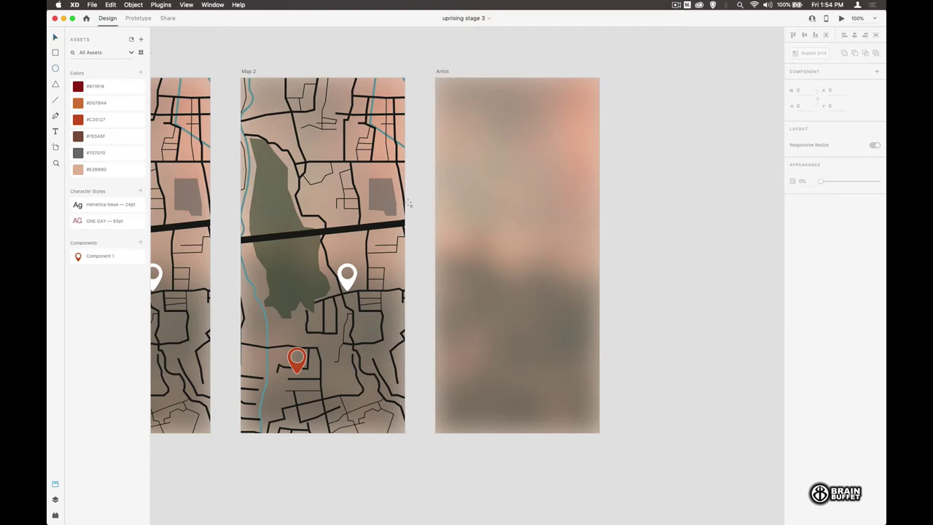
Draw a 212 × 212 circle centred in the upper part of the Artist artboard and give it a #911819 border of size 6
mouse_move(515, 147)
mouse_down()
mouse_move(552, 110)
mouse_move(604, 97)
mouse_move(585, 107)
mouse_up()
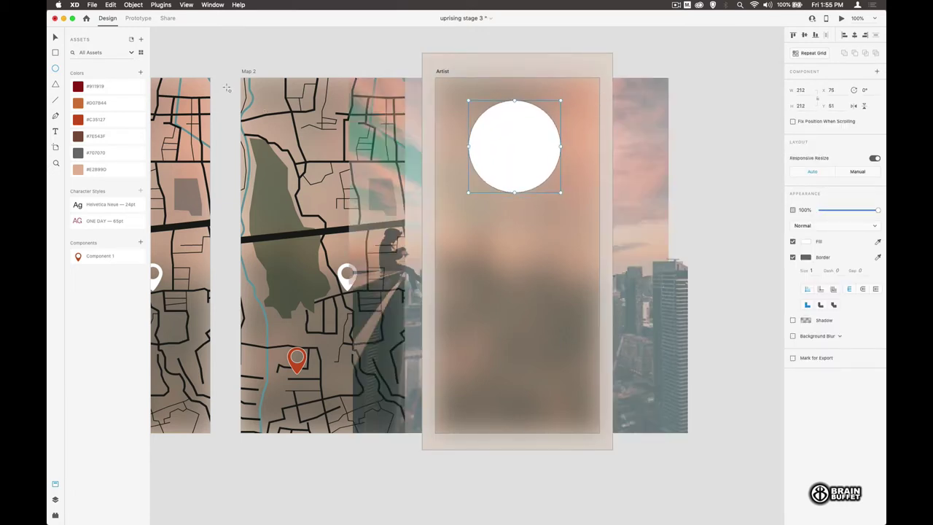
key(v)
drag(503, 150, 510, 156)
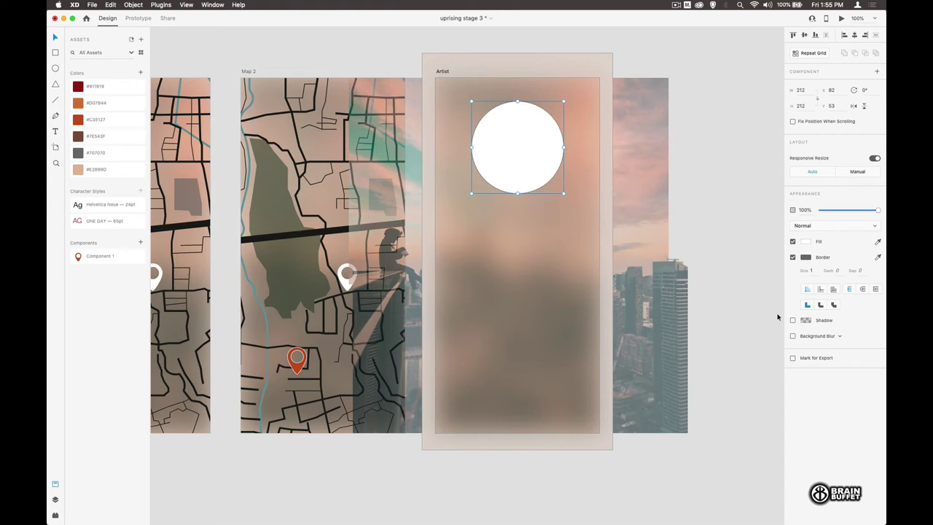
click(878, 256)
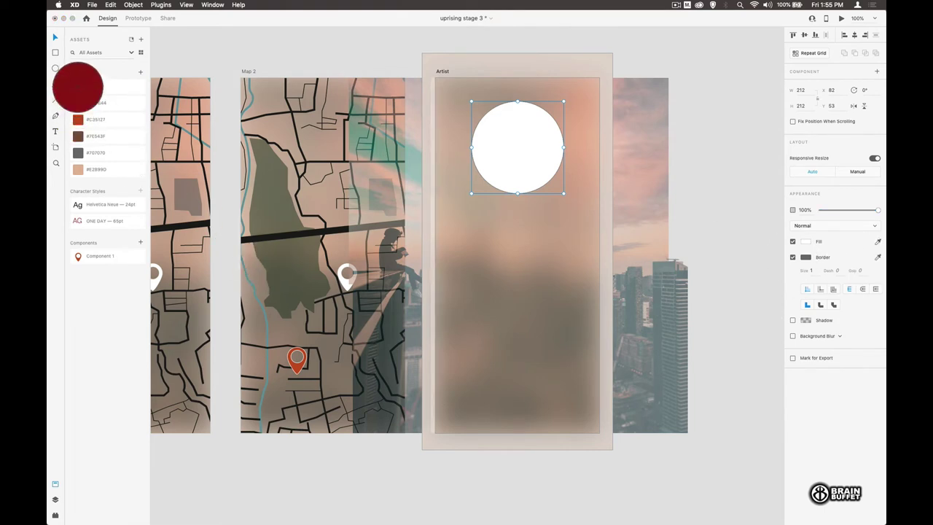
click(79, 86)
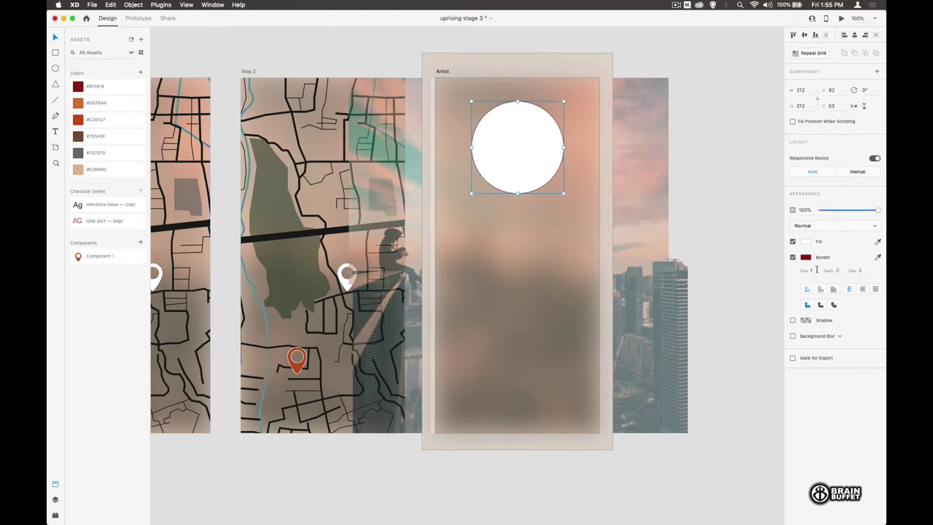
text(6)
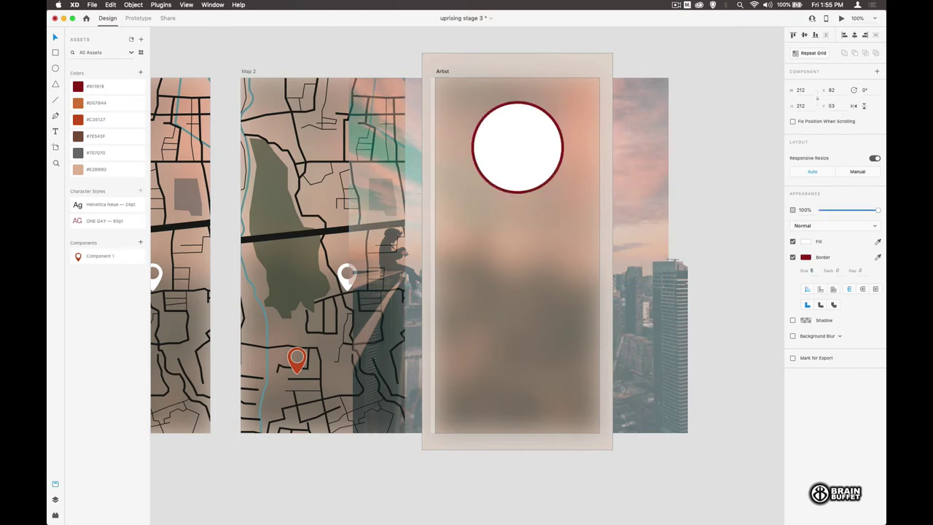
Switch to Finder and place the artist's portrait photo inside the circle on the Artist artboard
key(super+Tab)
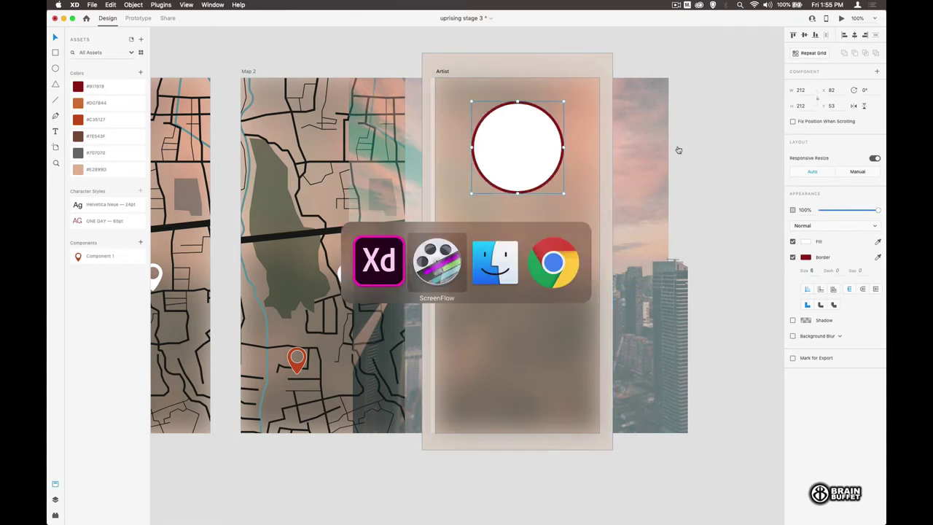
key(super+Tab)
drag(614, 109, 488, 144)
click(607, 49)
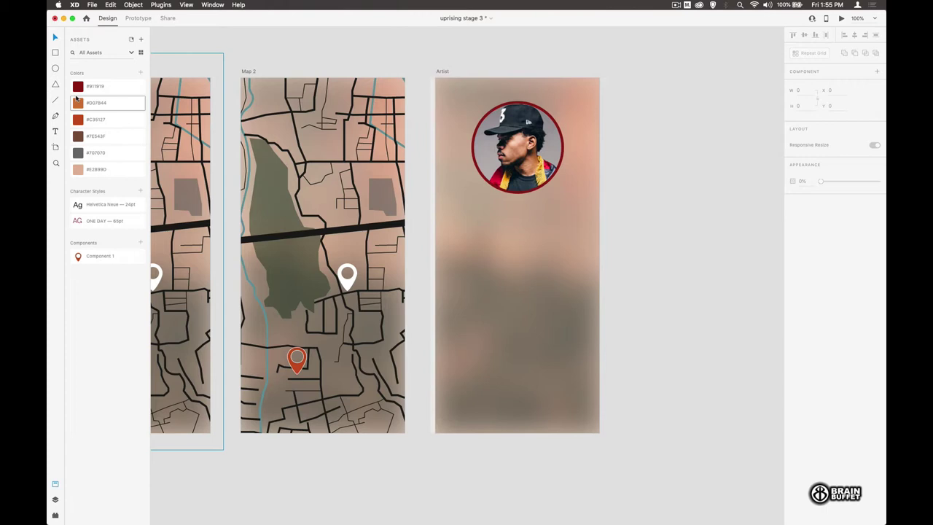
Draw a rectangle of about 290 × 72 below the portrait and centre it horizontally on the artboard
click(55, 52)
drag(457, 210, 582, 240)
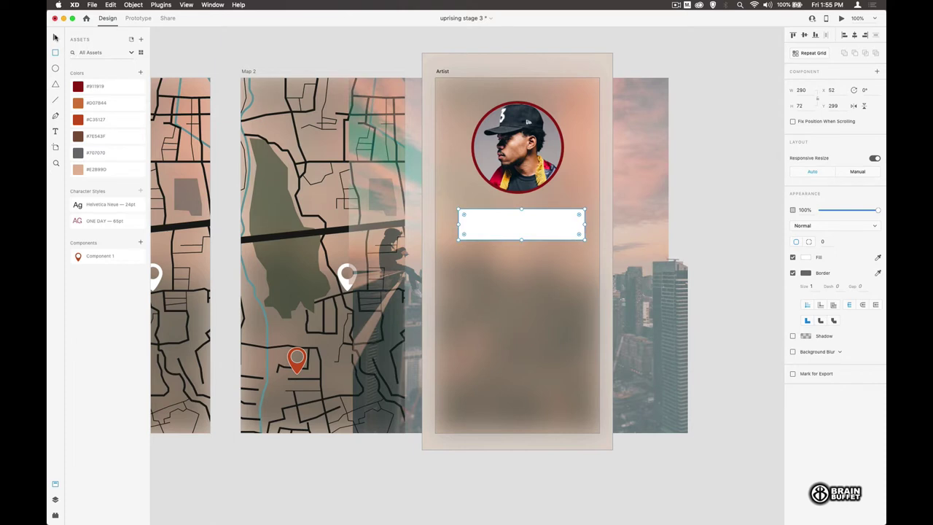
click(56, 37)
drag(508, 227, 503, 223)
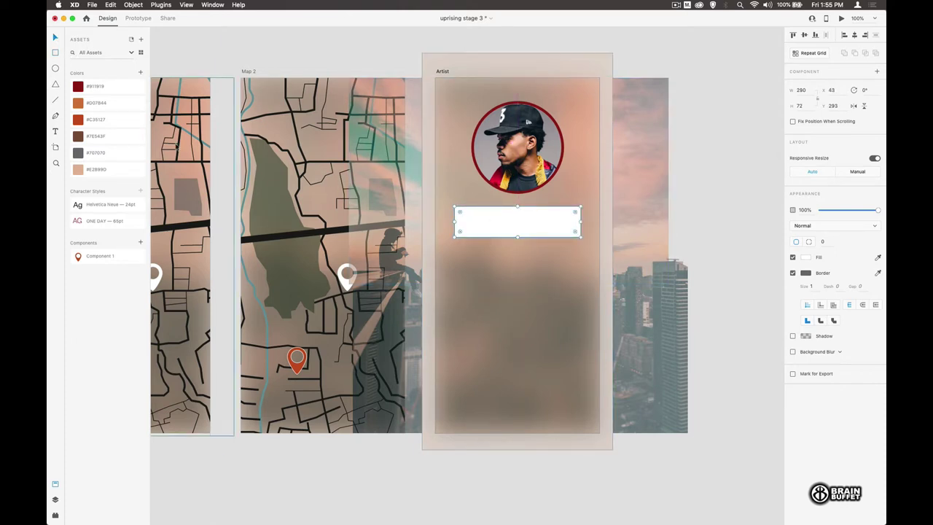
Fill the rectangle below the portrait with #C35127 at 50% opacity and remove its border
click(91, 119)
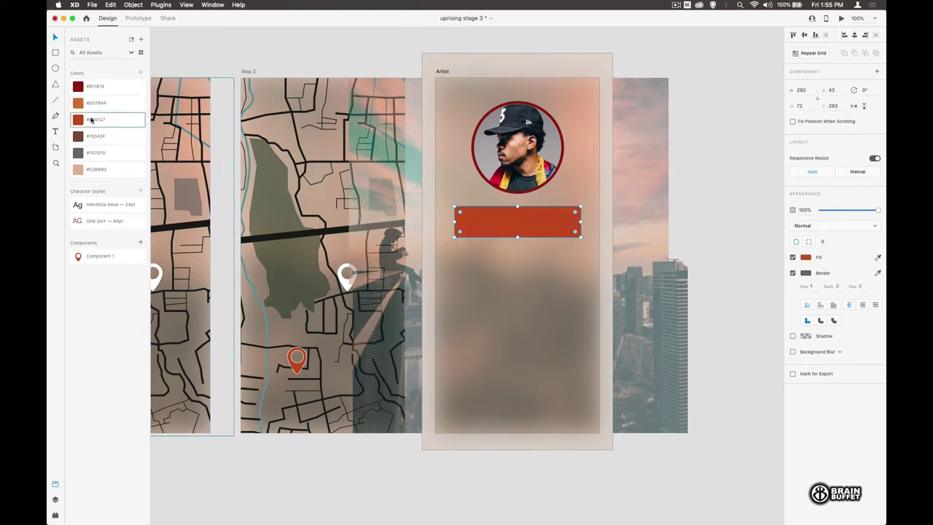
click(793, 272)
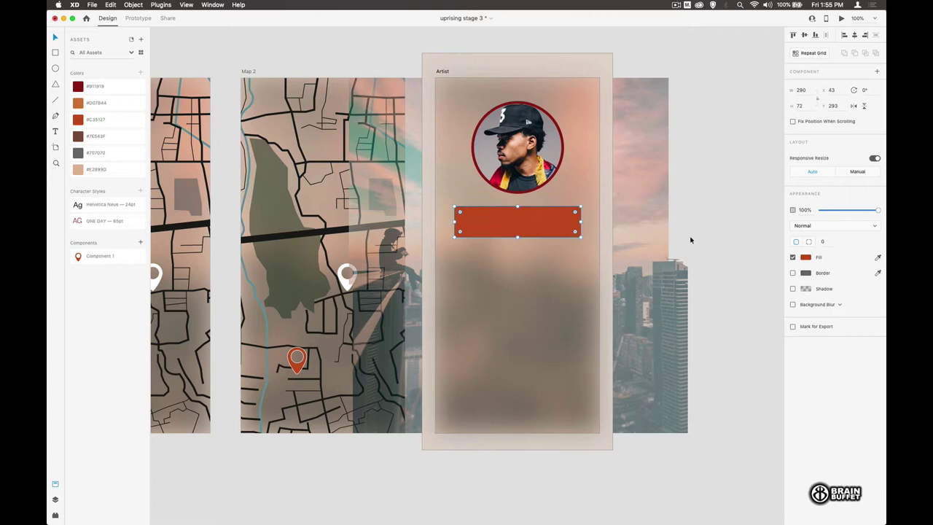
click(806, 258)
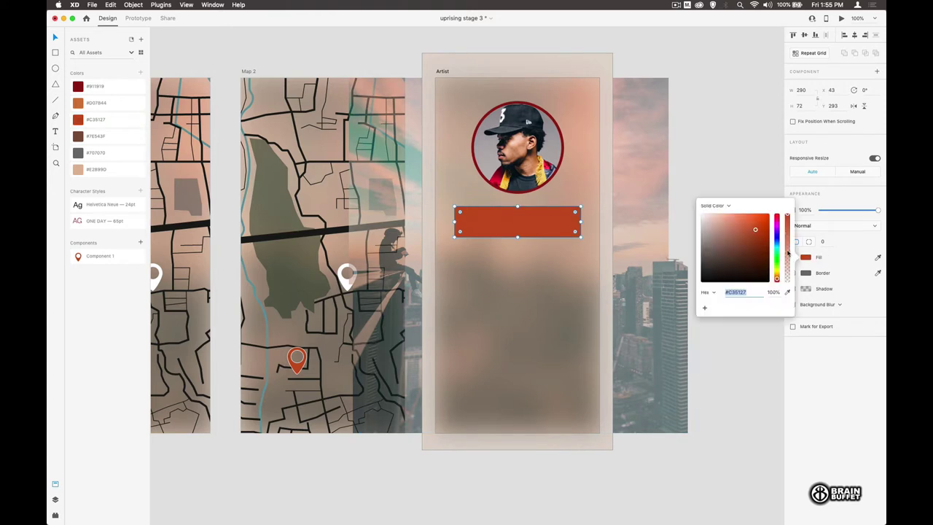
click(771, 291)
text(50)
key(Return)
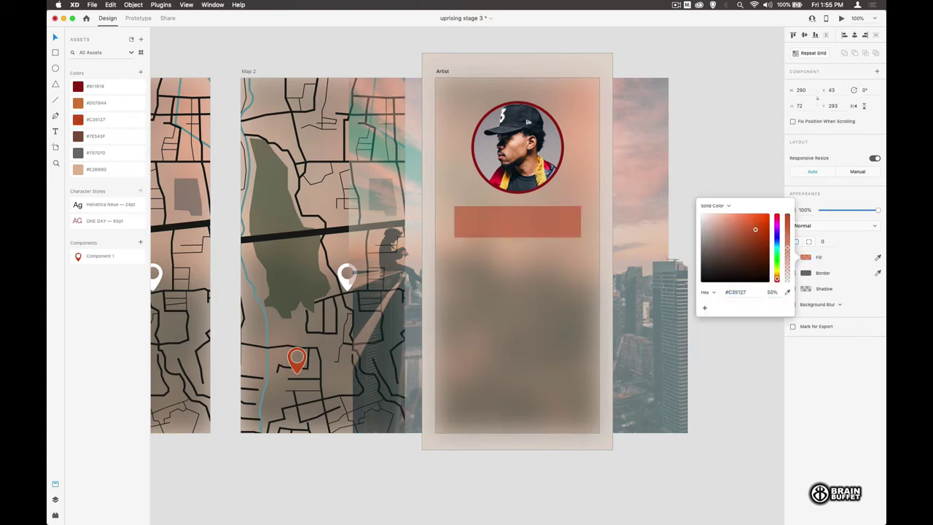
click(759, 180)
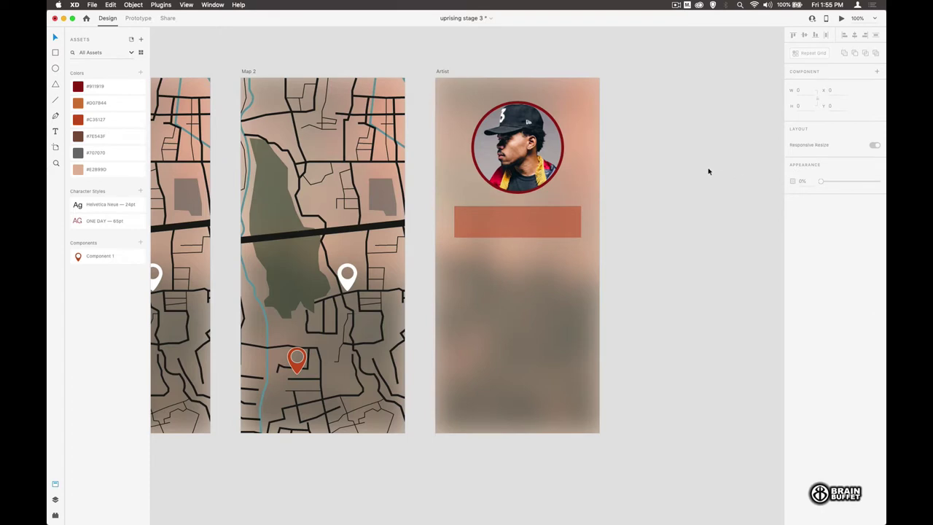
Add the artist's name as white Helvetica Neue text, size 28, centred in the upper part of the red bar
click(88, 207)
click(645, 227)
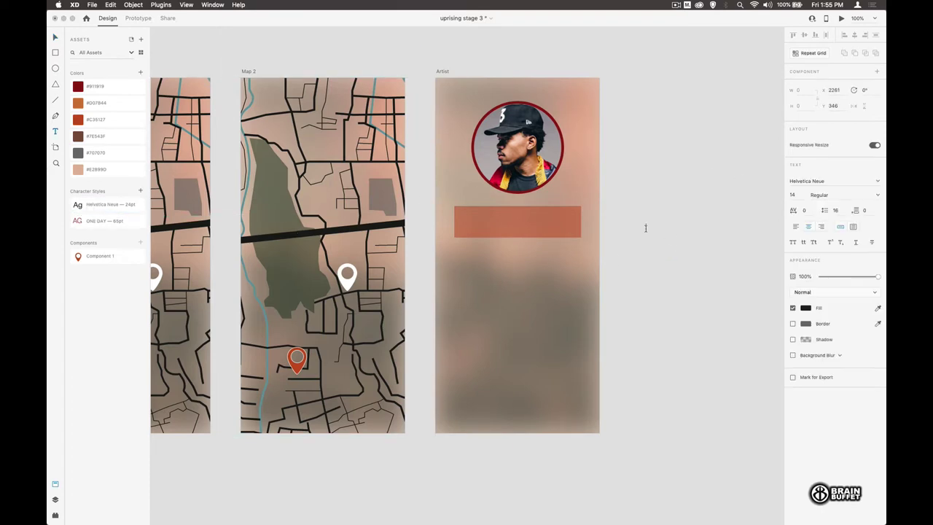
text(Damien Z)
key(Escape)
click(793, 195)
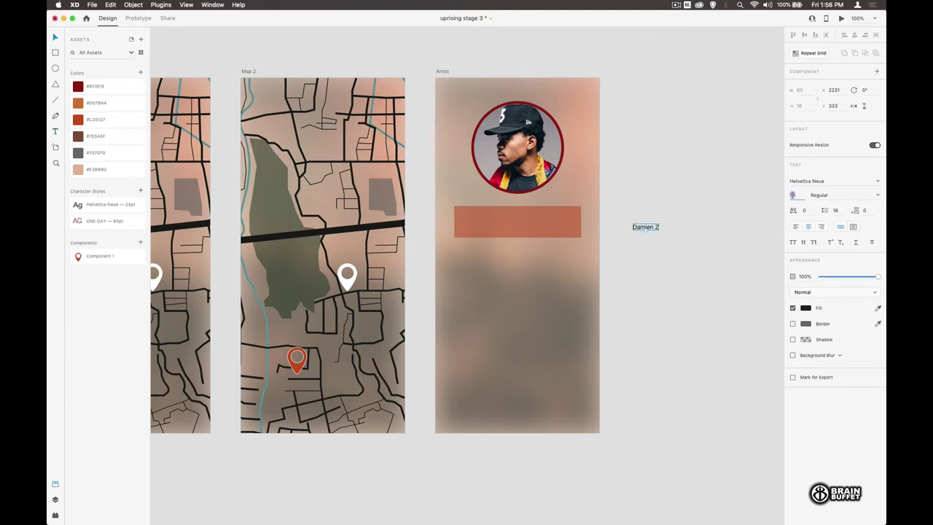
text(28)
key(Return)
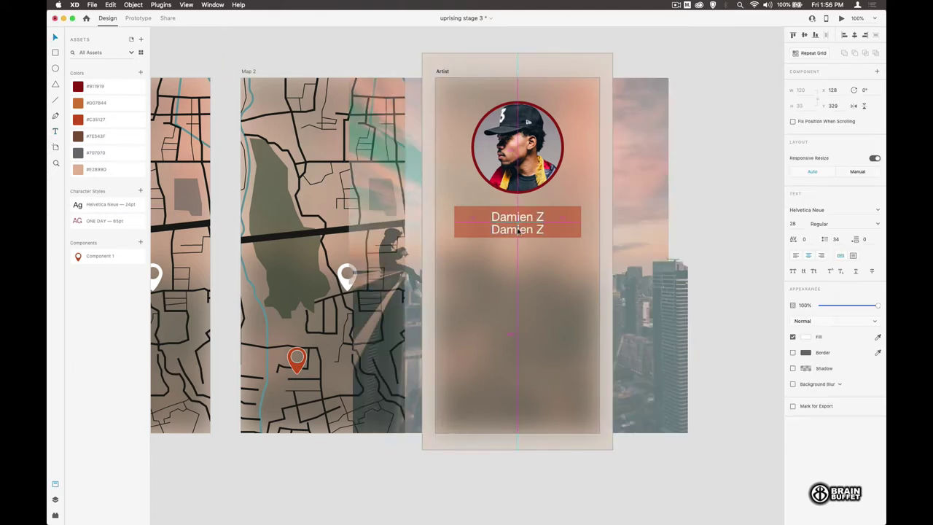
Change the duplicated name text to "West Coast Rap" in Light style, size 16, and centre it beneath the artist's name
click(841, 223)
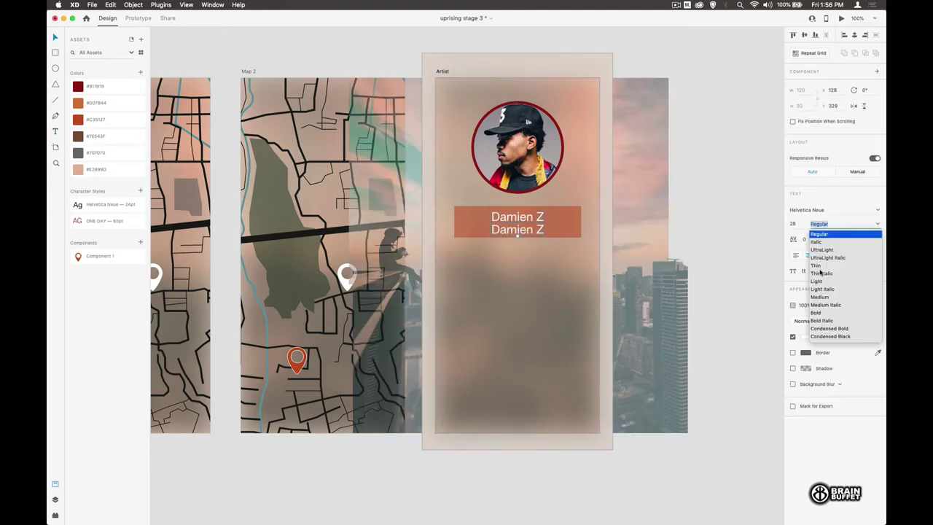
click(838, 241)
text(West Coast Rap)
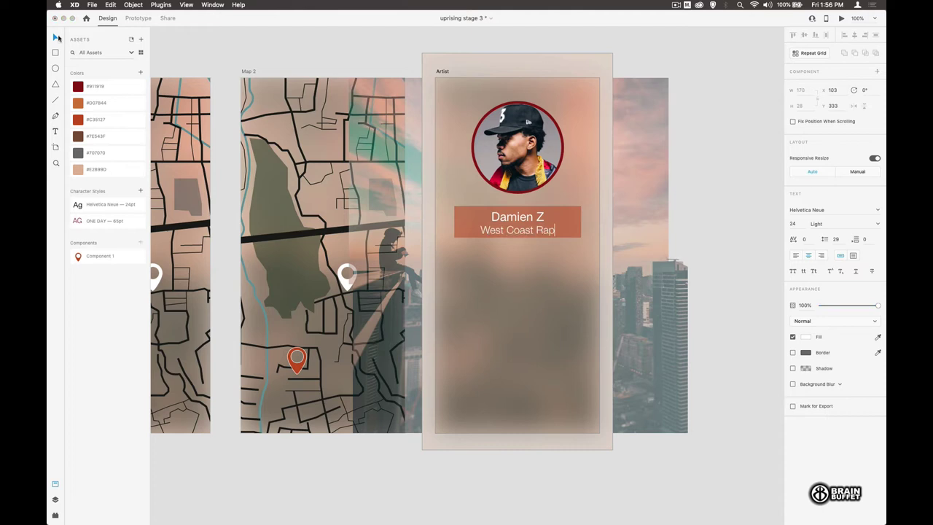
click(793, 224)
text(16)
key(Return)
mouse_move(530, 232)
mouse_down()
mouse_move(517, 220)
mouse_move(514, 229)
mouse_up()
Make the fill of the red bar behind the artist's name more opaque
click(519, 217)
click(719, 175)
click(806, 257)
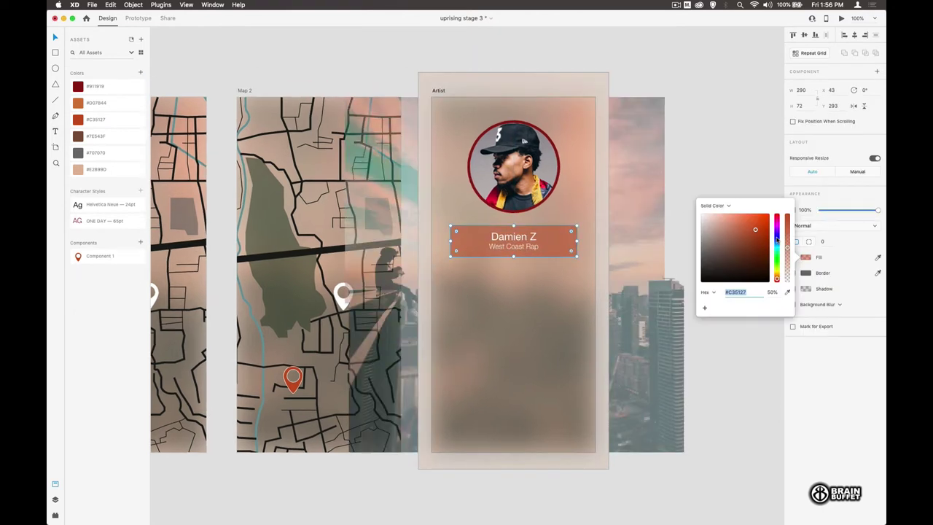
click(736, 170)
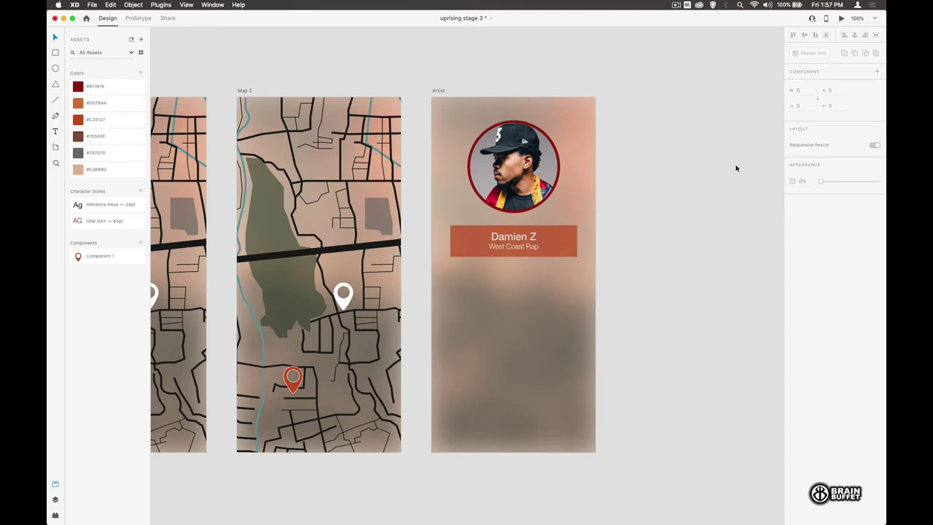
Draw a white 290 × 58 rectangle directly below the red name bar and remove its border
click(57, 53)
drag(451, 258, 578, 287)
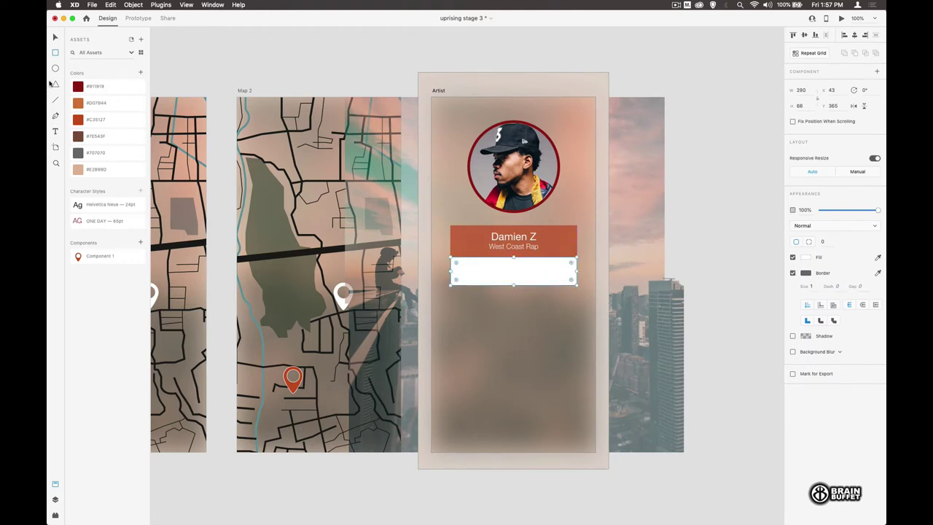
click(56, 38)
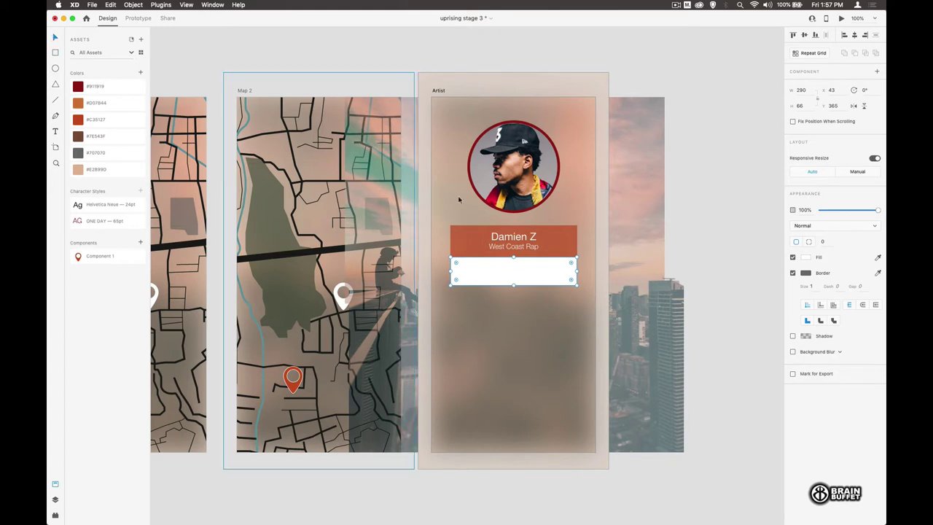
drag(512, 285, 511, 281)
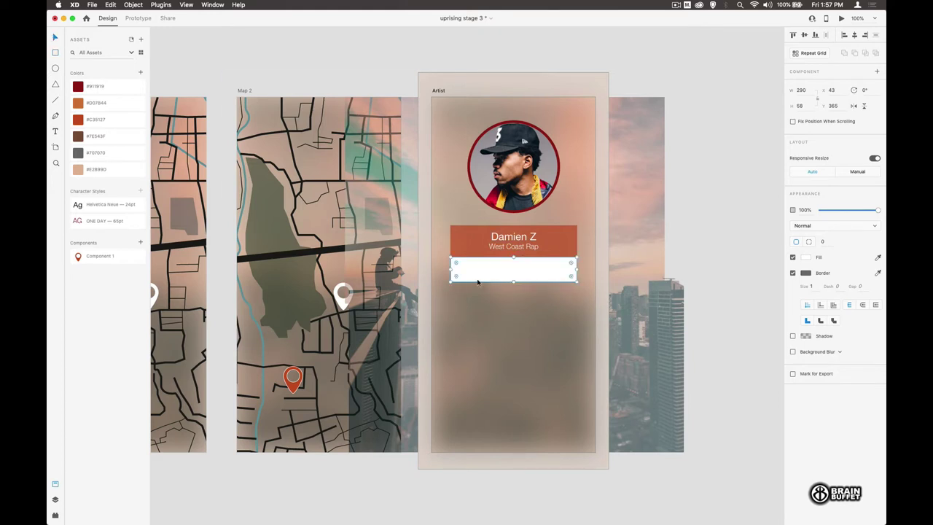
click(792, 274)
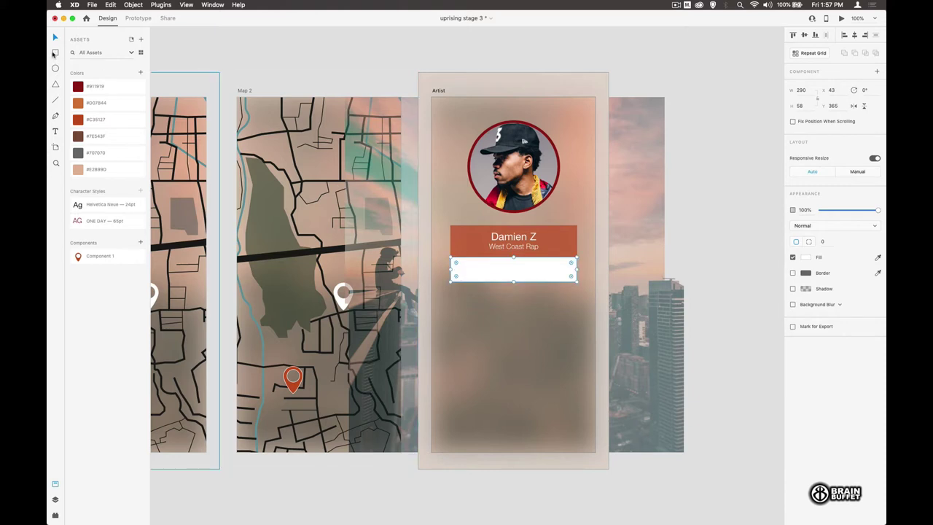
Draw a square of about 39 × 39 at the left end of the white row and position it at X 53, Y 375
click(55, 52)
drag(451, 259, 471, 280)
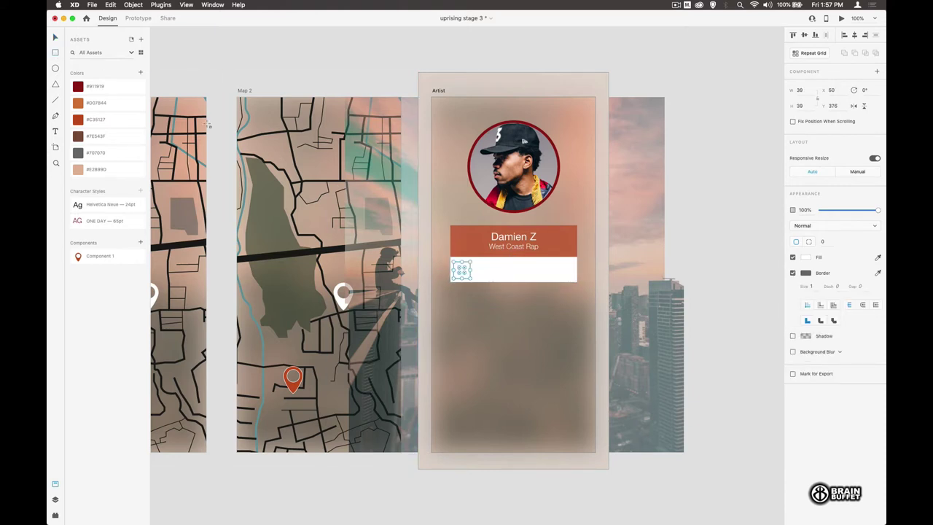
click(55, 38)
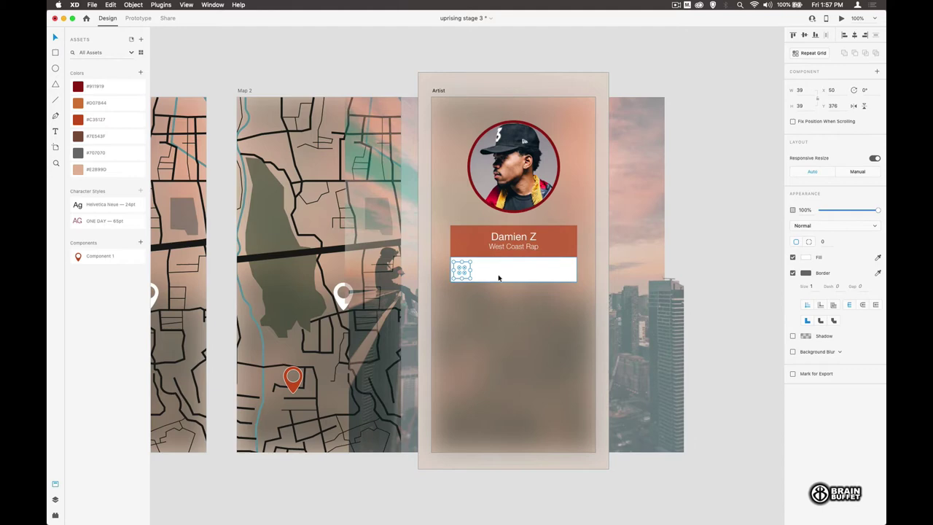
key(super+2)
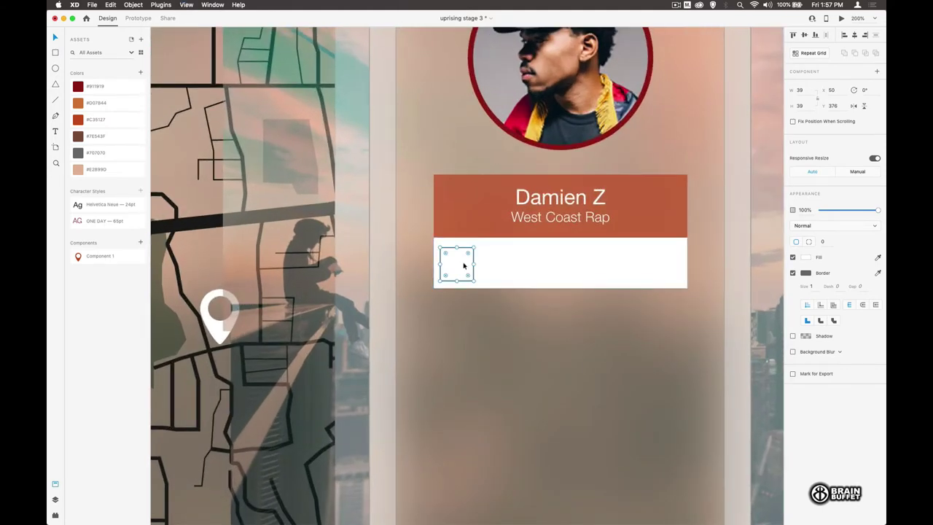
drag(463, 265, 466, 263)
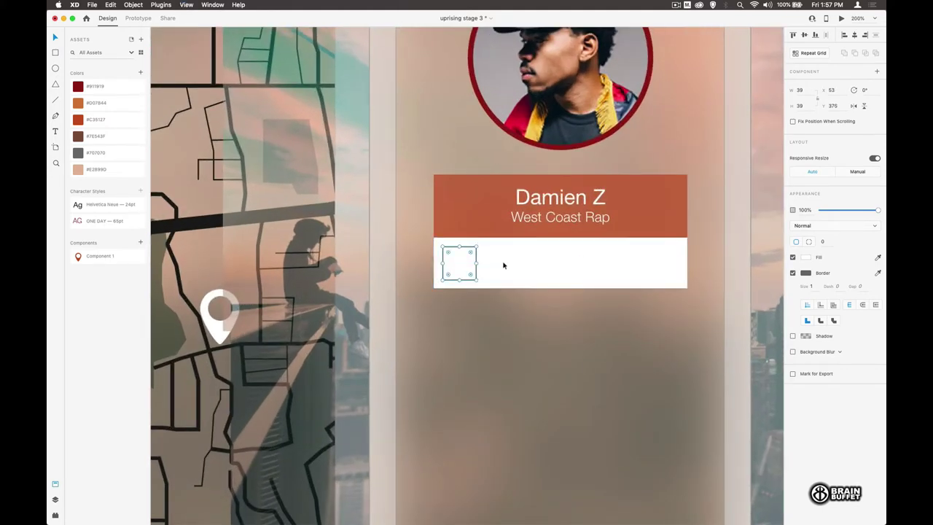
Place a black copy of the artist-name text in front of the white row beside the square, at size 16
click(520, 264)
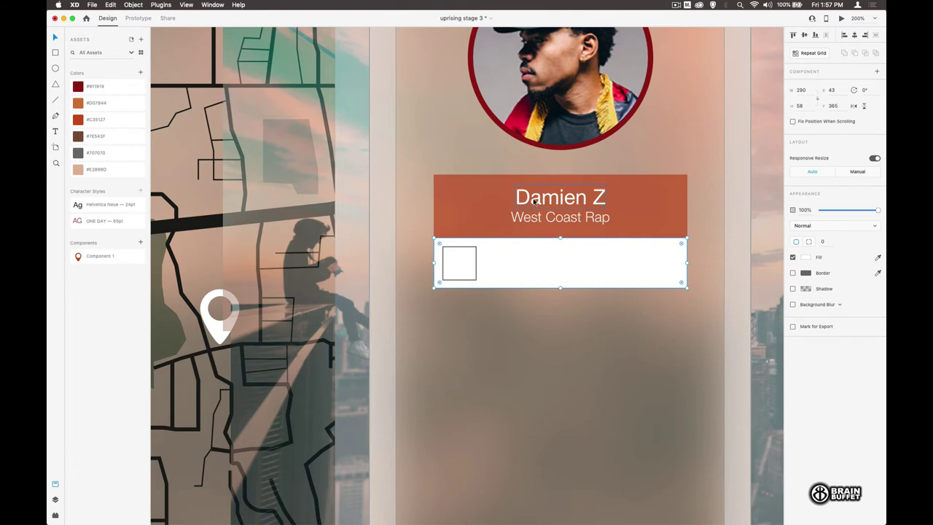
drag(534, 201, 503, 254)
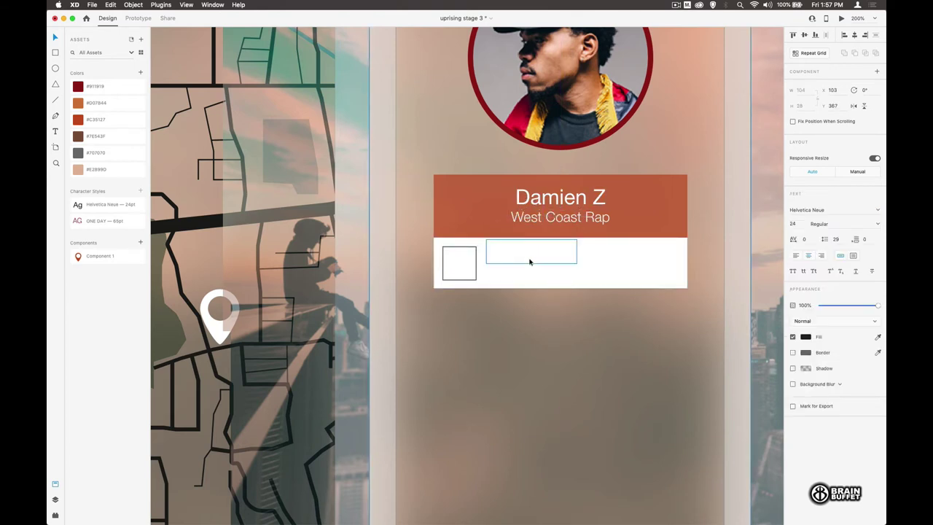
key(shift+super+])
key(Escape)
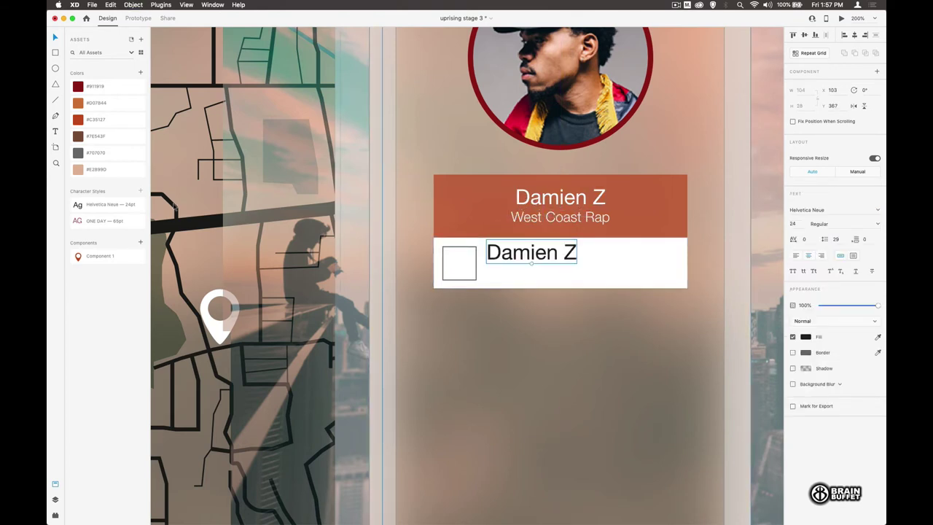
drag(530, 262, 505, 255)
click(794, 224)
text(16)
key(Return)
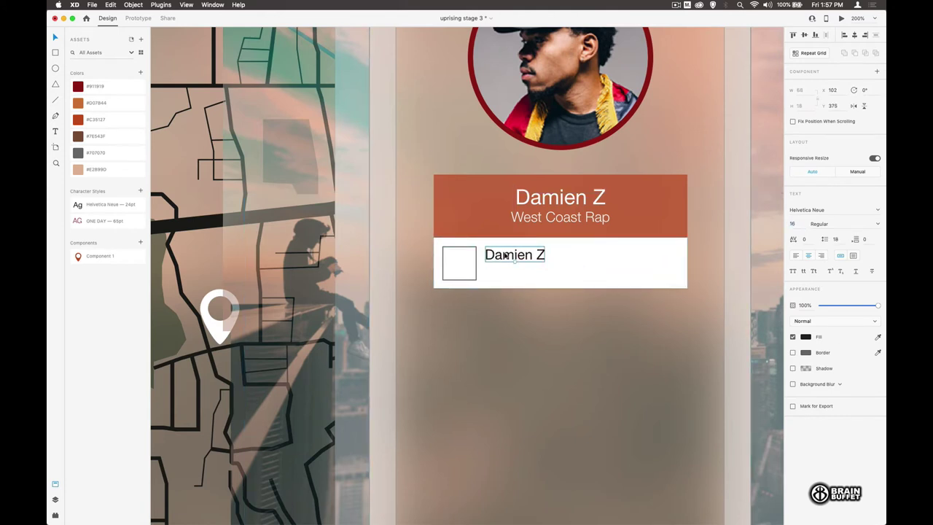
Replace the copied text in the white row with the song title "Hangin'" and adjust its position beside the square
double_click(505, 255)
key(super+a)
text(Hangin')
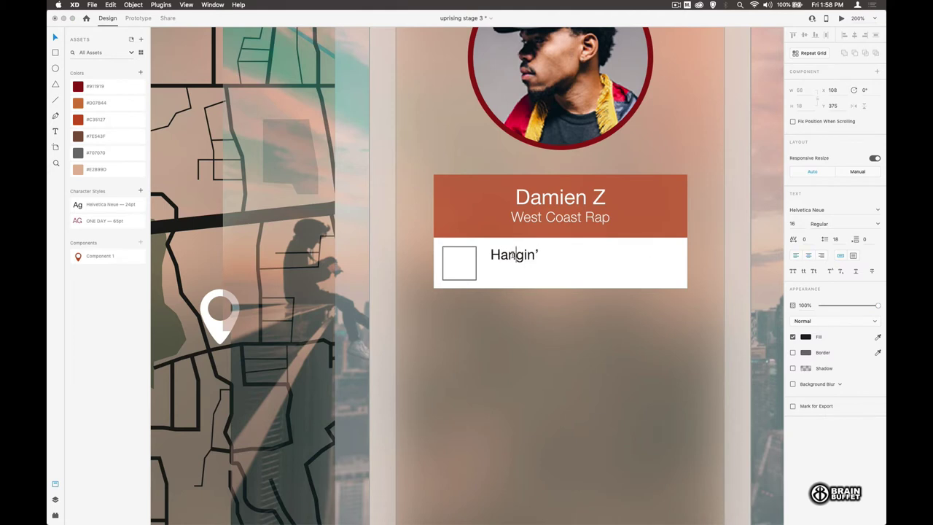
mouse_move(508, 255)
mouse_down()
mouse_move(517, 257)
mouse_move(508, 258)
mouse_up()
click(54, 37)
Duplicate the song title below itself and change the copy to "2020 EP - " followed by the artist's name
alt+drag(508, 258, 508, 273)
double_click(508, 271)
text(2020 EP - Damien Z)
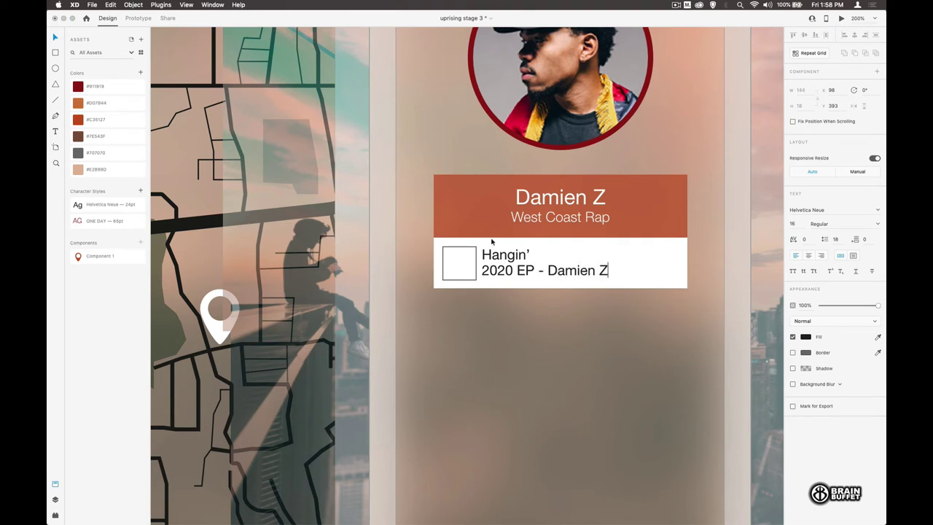
Set the album line below the song title to size 14 and a lighter font weight
click(55, 38)
click(793, 224)
text(14)
key(Return)
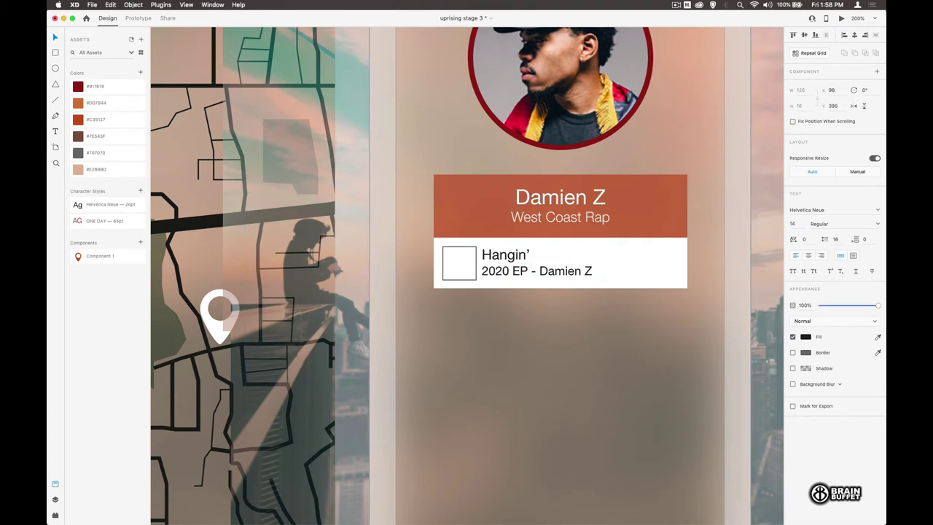
click(828, 224)
click(828, 282)
Change the fill of both the song title and the album line to dark grey
shift+click(511, 257)
click(806, 337)
click(702, 334)
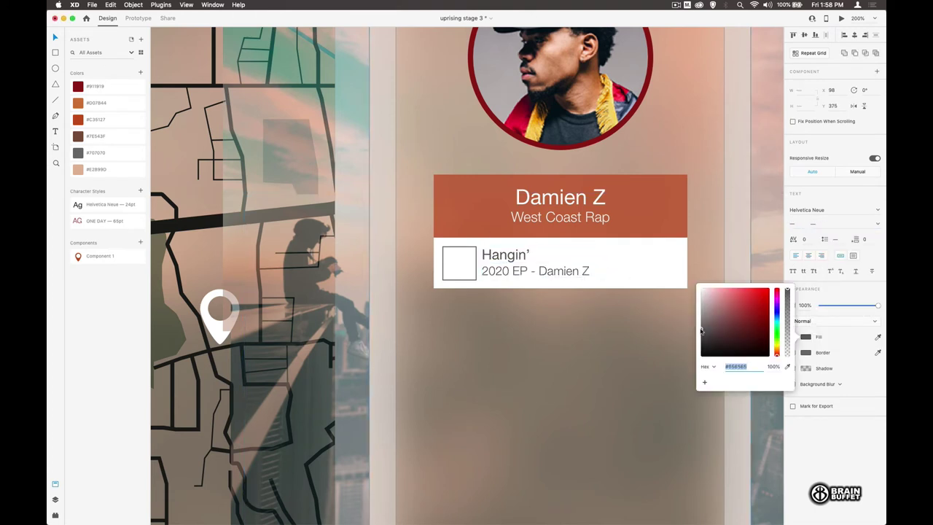
click(384, 211)
Draw a horizontal divider line 290 wide along the bottom edge of the white song row
key(l)
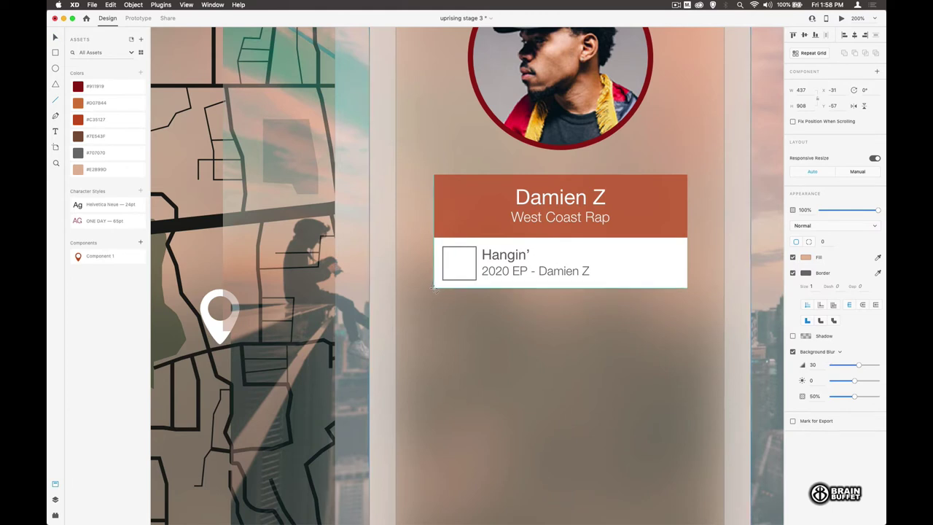
drag(435, 288, 681, 292)
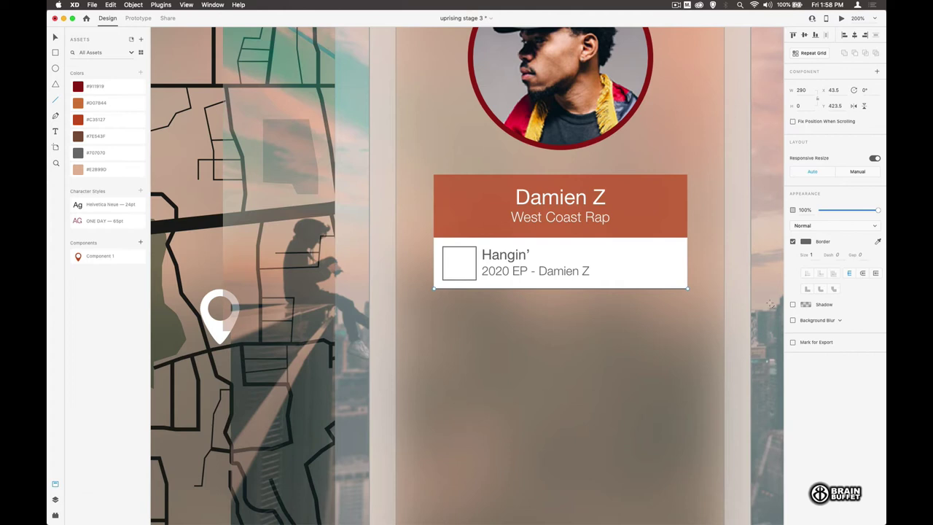
click(54, 37)
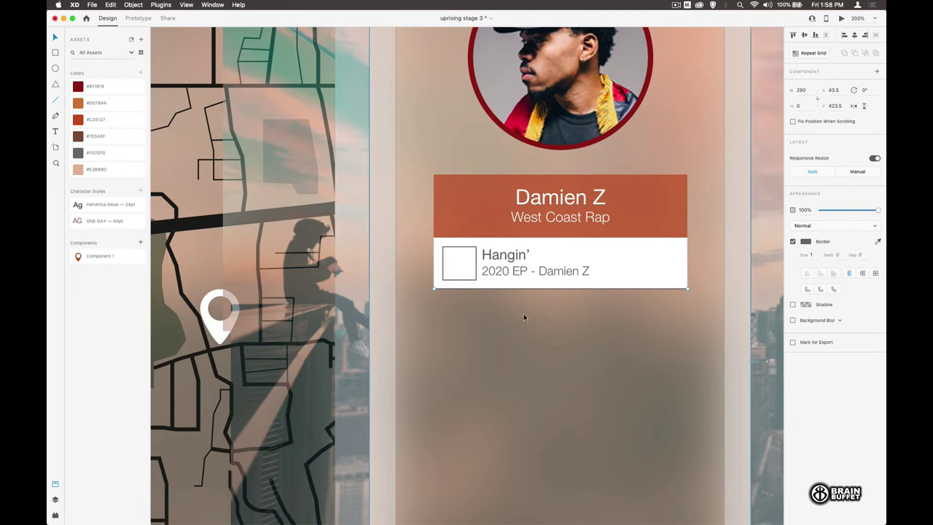
click(524, 315)
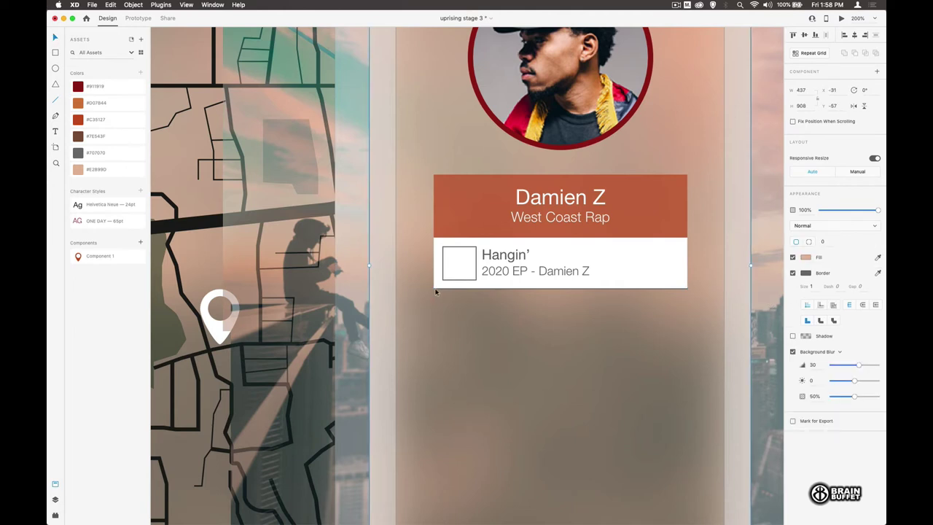
Turn the white row, its square, both texts and the divider line into a repeat grid extended downward to about 174 high
click(516, 289)
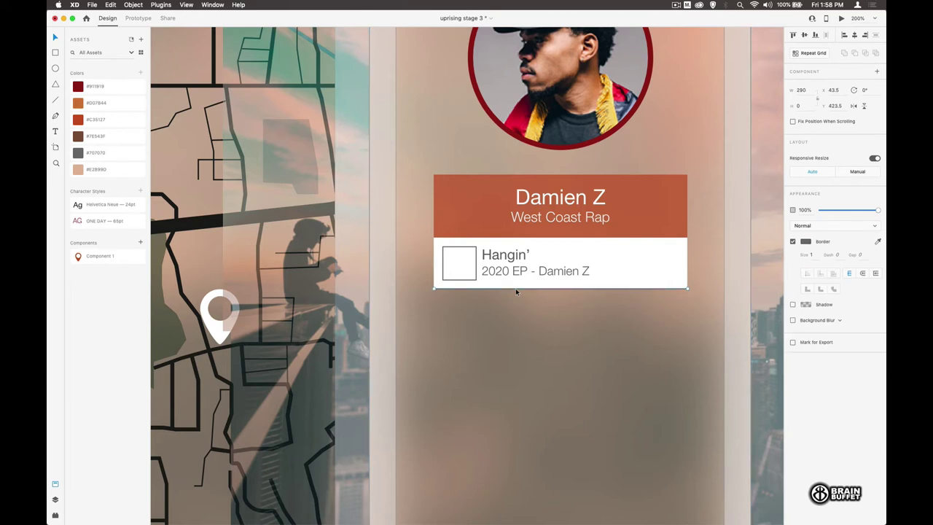
click(659, 267)
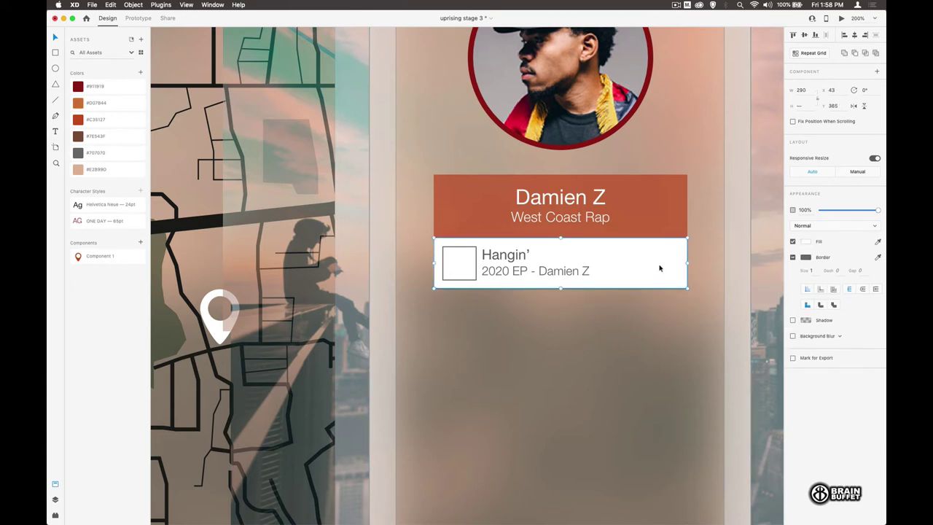
shift+click(549, 274)
shift+click(515, 259)
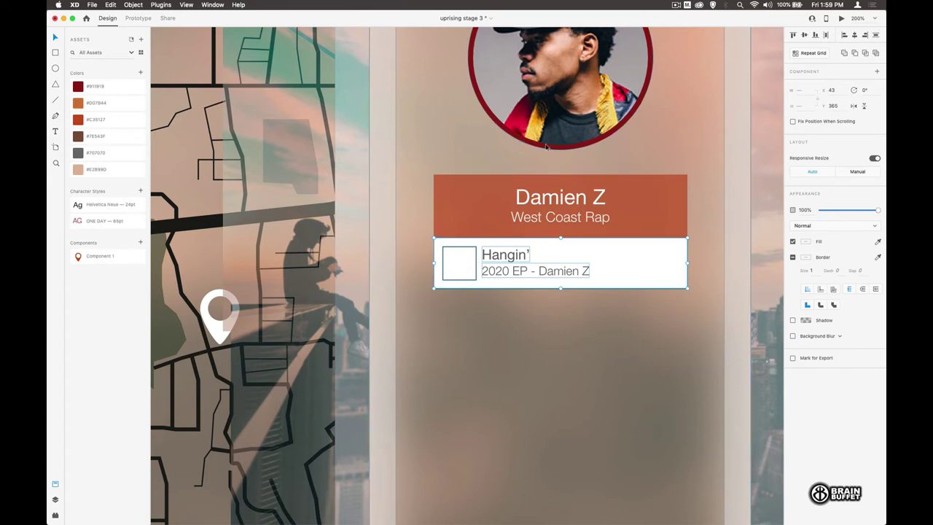
click(815, 54)
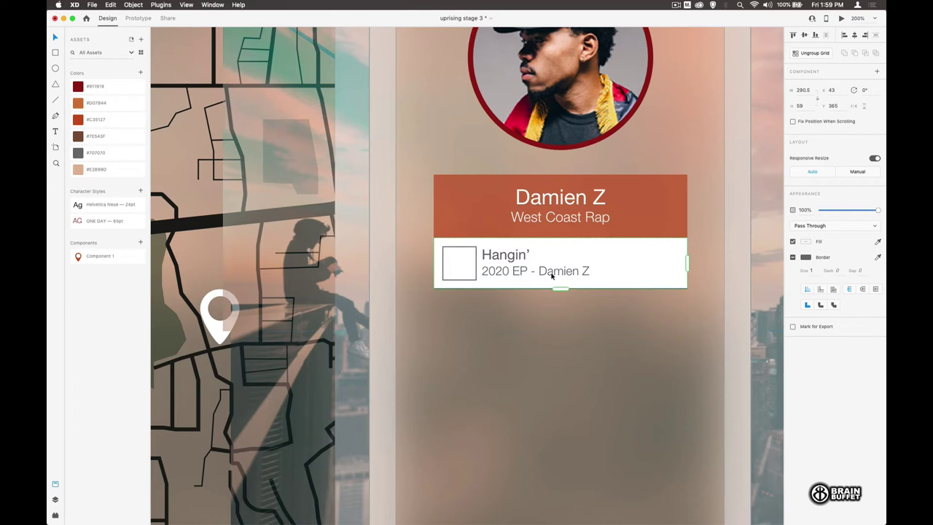
drag(559, 288, 555, 390)
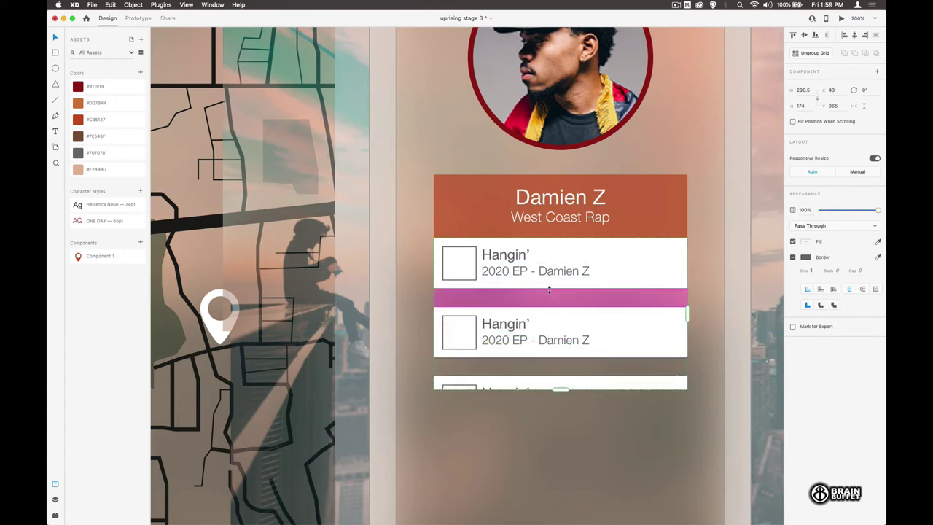
Close the gap between the repeated rows and extend the grid to six song rows, about 354 high
drag(534, 303, 534, 289)
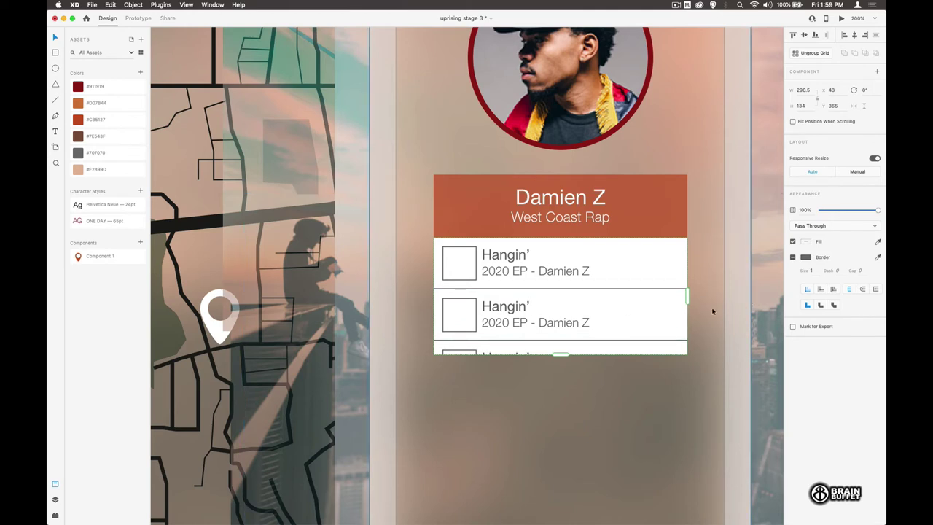
drag(560, 355, 559, 494)
scroll(621, 399, down, 4)
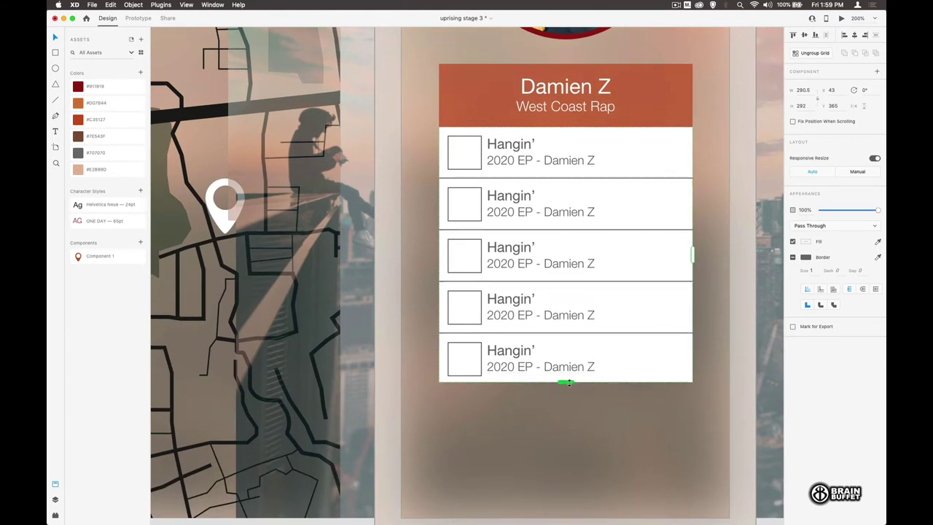
drag(565, 383, 569, 436)
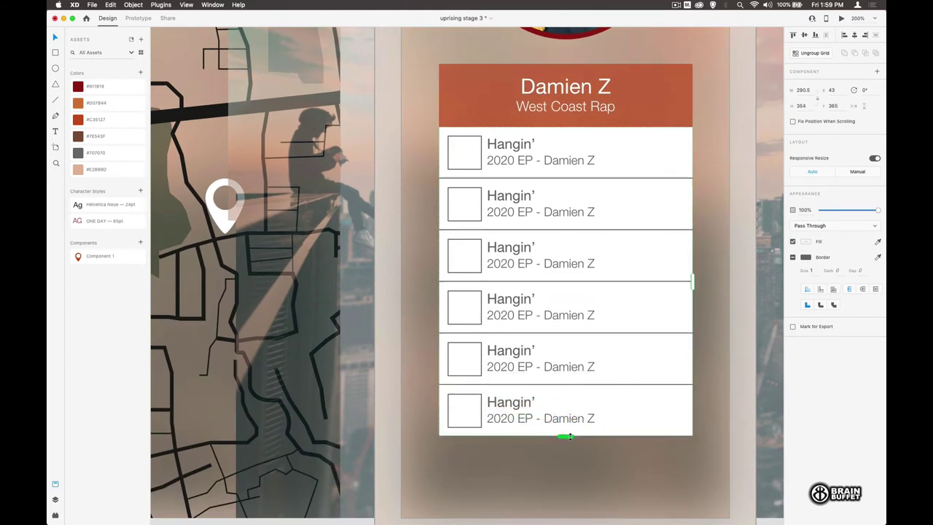
click(733, 392)
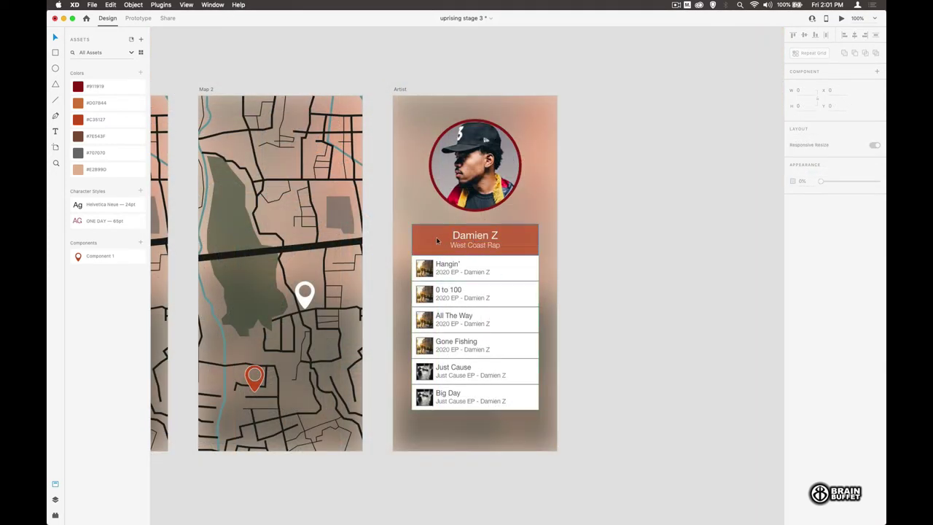
click(437, 241)
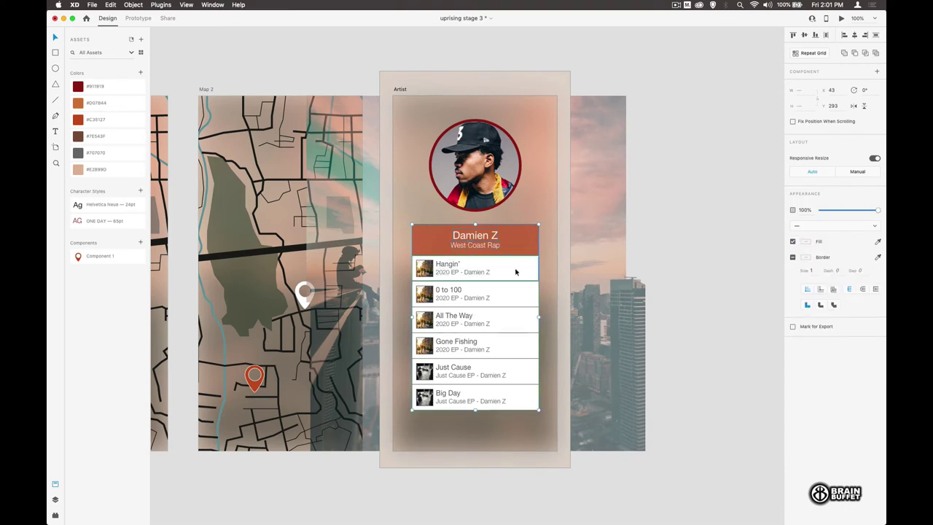
click(684, 258)
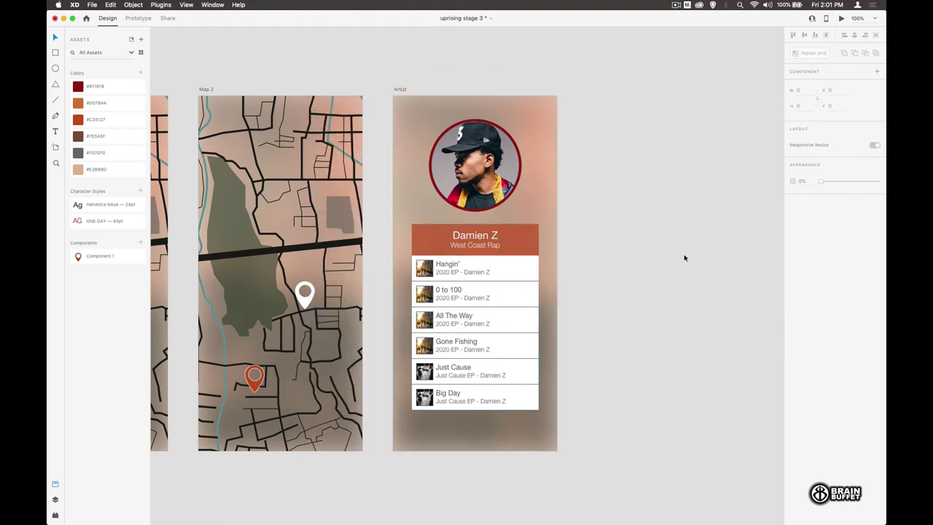
Draw a borderless bar of 375 × 63 across the bottom of the Artist screen, filled with #C35127
click(54, 54)
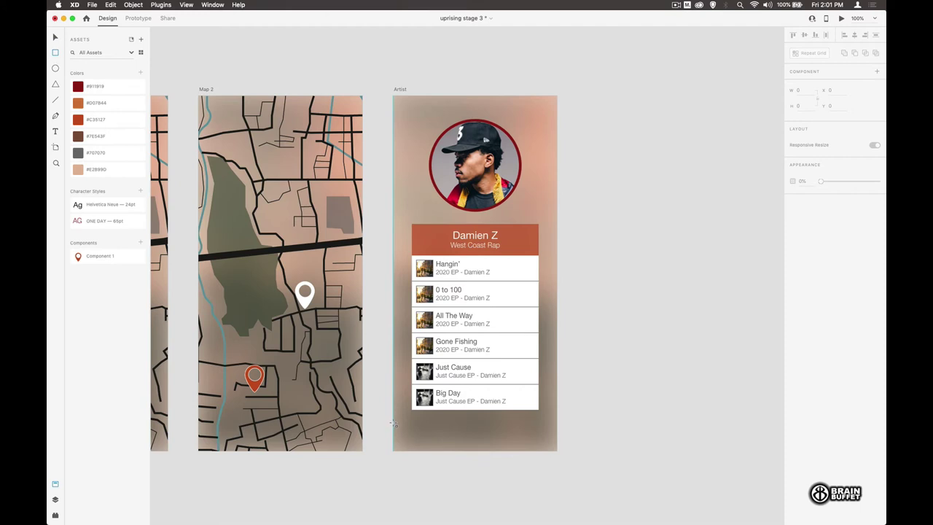
drag(394, 424, 557, 450)
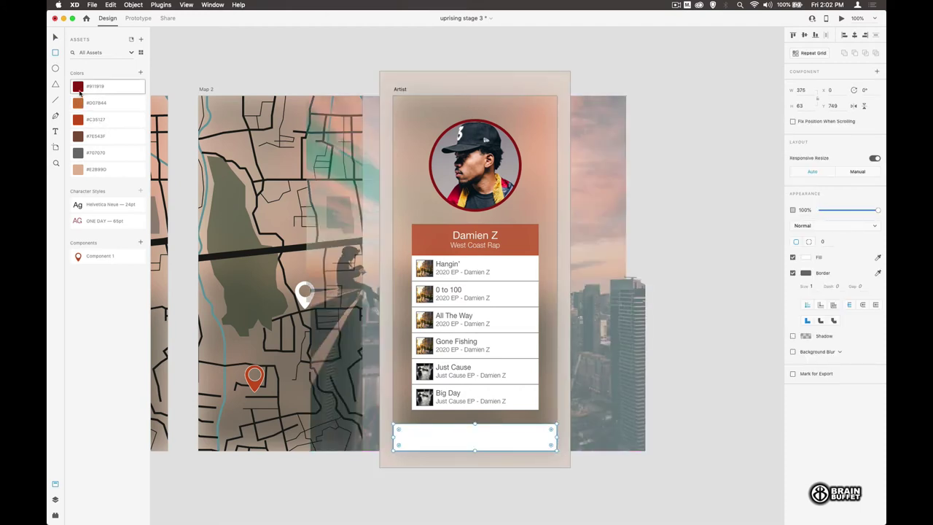
click(81, 118)
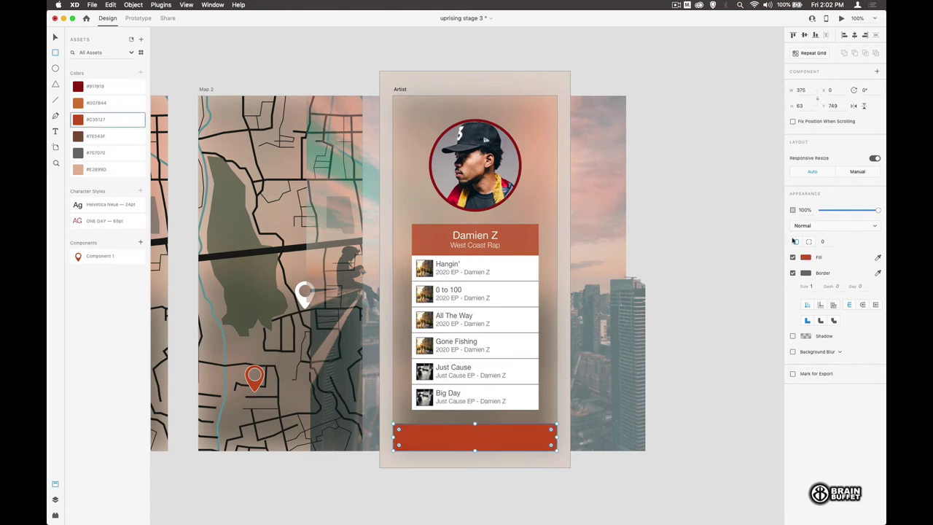
click(793, 274)
Reduce the bottom bar's fill opacity to about 73%
click(806, 257)
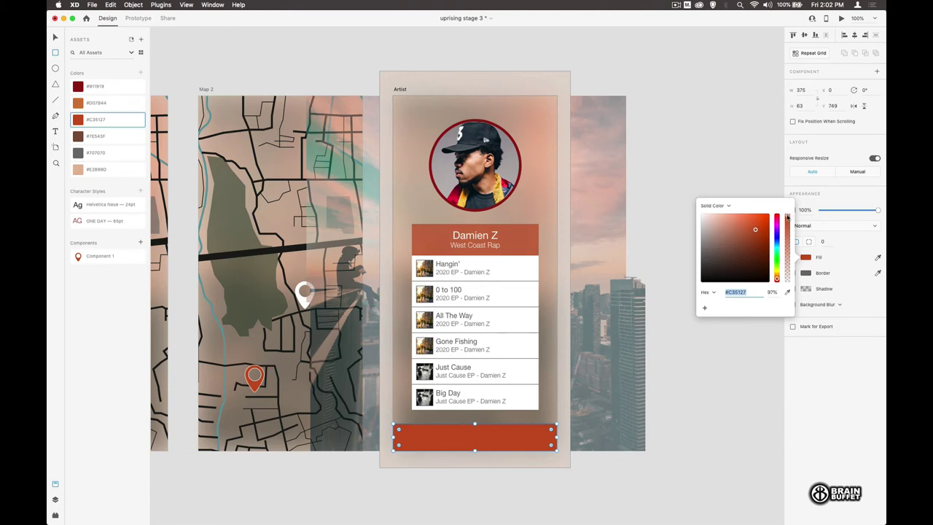
drag(787, 216, 787, 233)
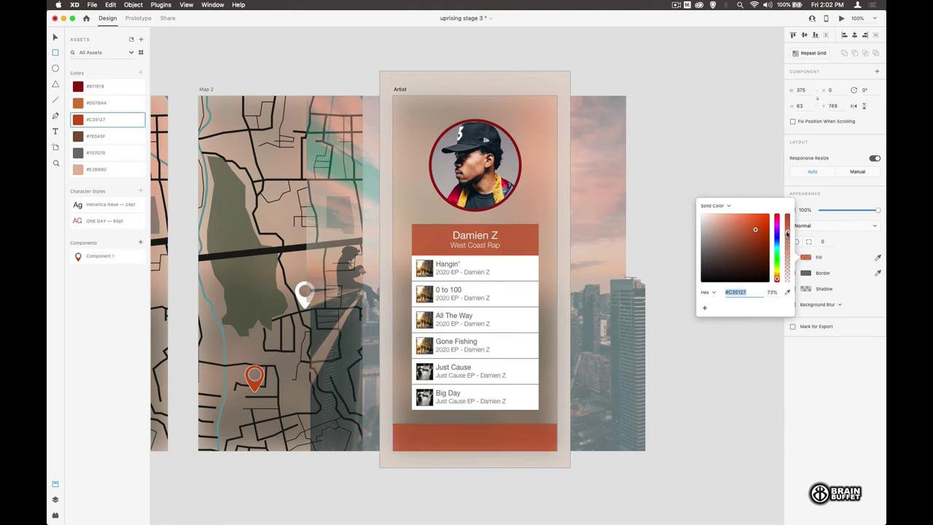
click(657, 239)
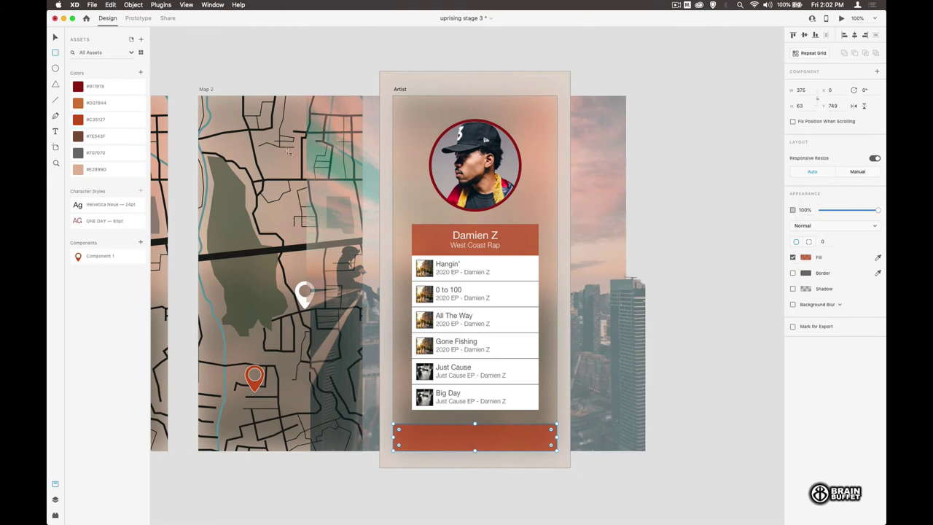
click(55, 38)
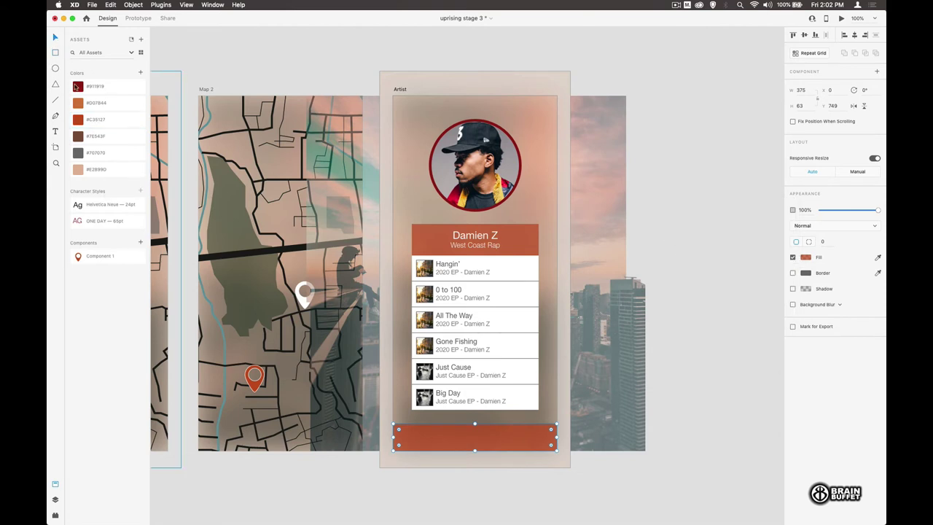
Draw an ellipse about 106 × 44 on the empty canvas beside the Artist screen and a triangle about 34 × 29 below it
click(55, 68)
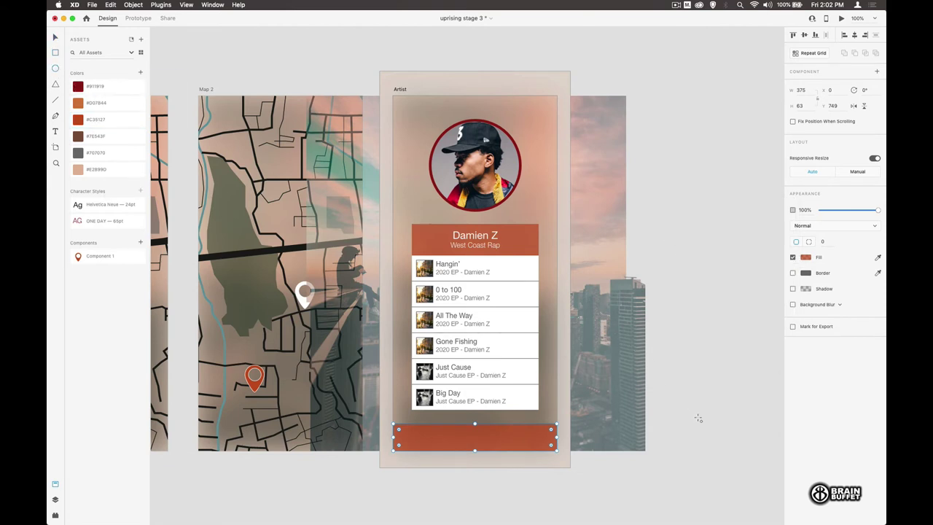
drag(675, 396, 722, 416)
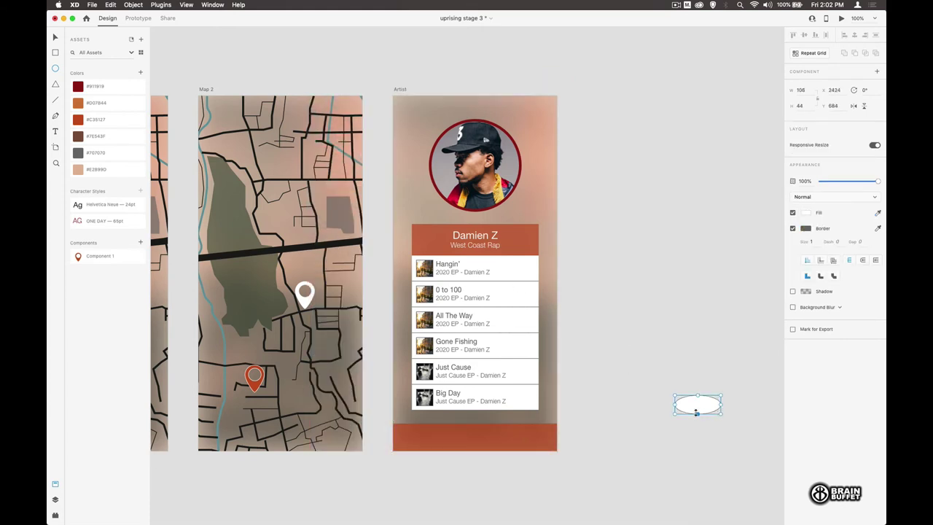
click(54, 84)
drag(698, 440, 714, 454)
key(v)
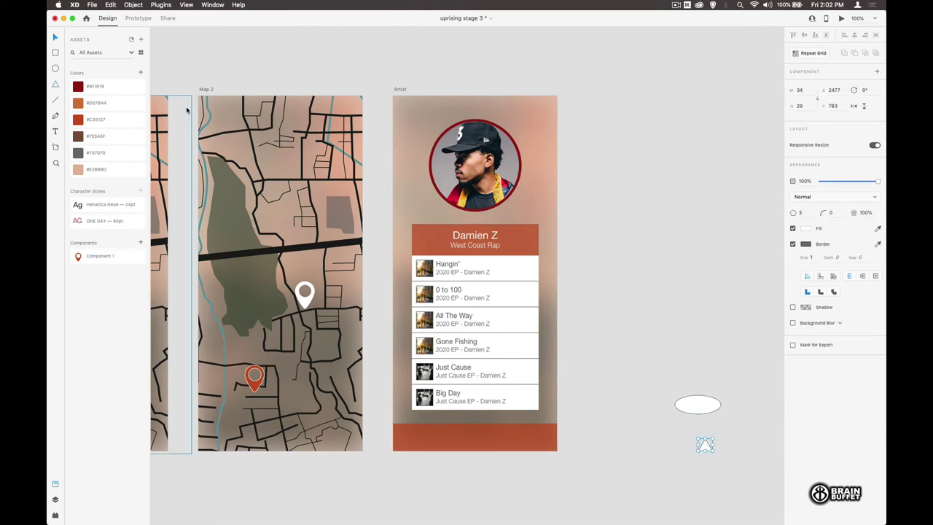
Place the triangle pointing downward on the ellipse's lower edge and merge both shapes into one speech bubble
drag(704, 442, 663, 378)
click(133, 5)
mouse_move(144, 161)
click(258, 161)
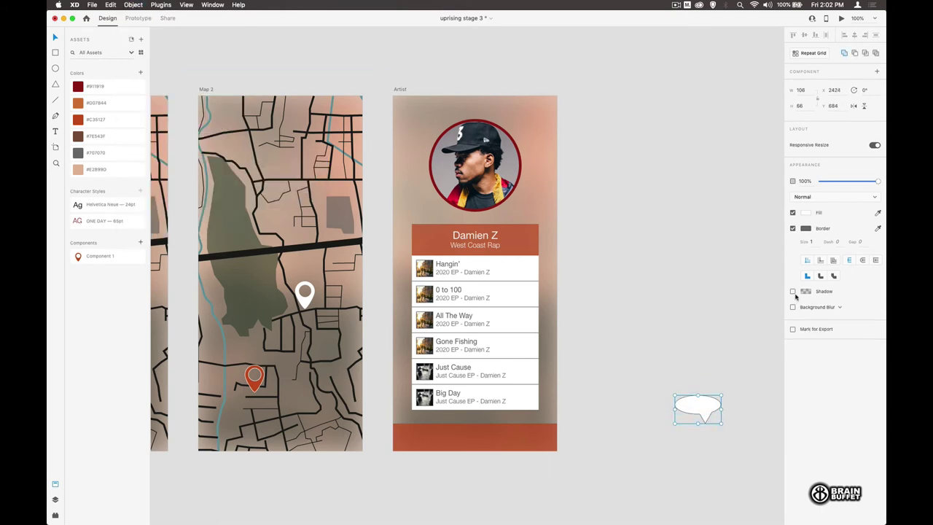
Remove the speech bubble's fill and give it a white border of size 3
click(792, 212)
click(806, 228)
drag(711, 196, 696, 176)
click(814, 242)
text(3)
Shrink the speech bubble to about 44 wide and place it at the right end of the bottom bar
drag(722, 395, 543, 428)
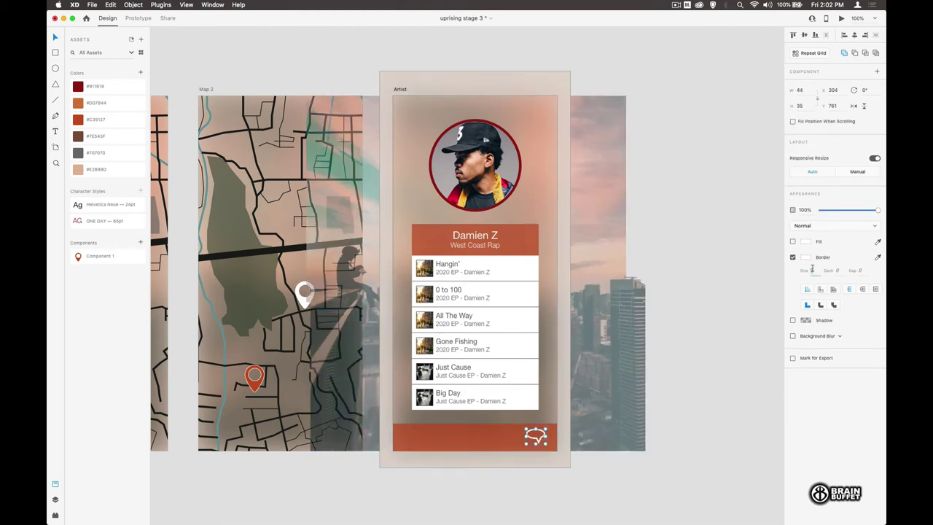
click(534, 437)
click(743, 408)
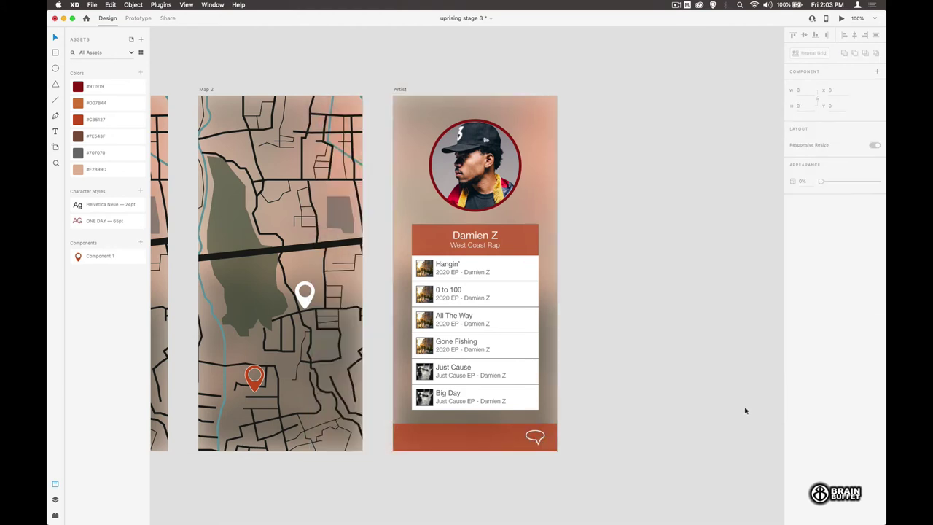
Draw a triangle with a narrow upright rectangle beneath it on the empty canvas, forming an upward arrow
scroll(698, 381, down, 3)
drag(690, 307, 689, 311)
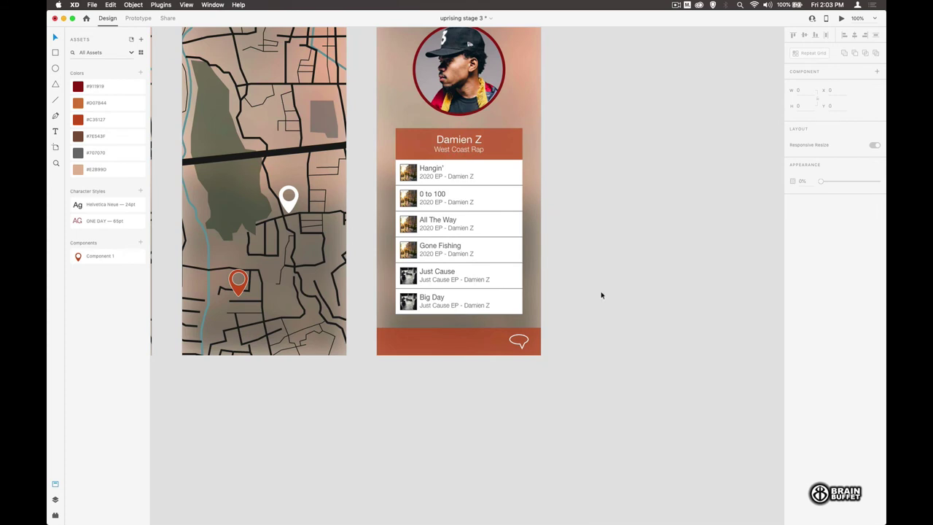
click(55, 84)
mouse_move(629, 281)
mouse_down()
mouse_move(604, 296)
mouse_move(616, 350)
mouse_move(616, 298)
mouse_up()
key(r)
key(v)
Merge the triangle and the rectangle into a single arrow shape
drag(595, 260, 631, 321)
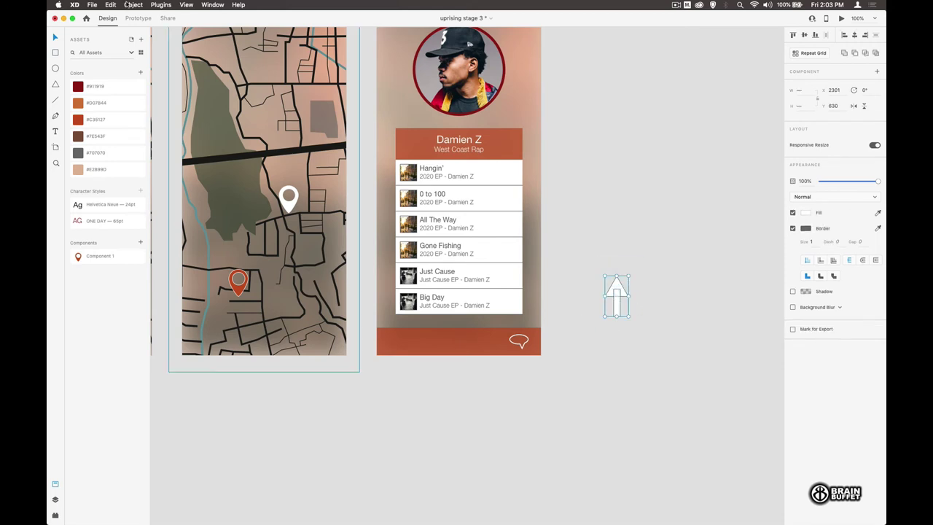
click(133, 4)
mouse_move(182, 161)
click(267, 165)
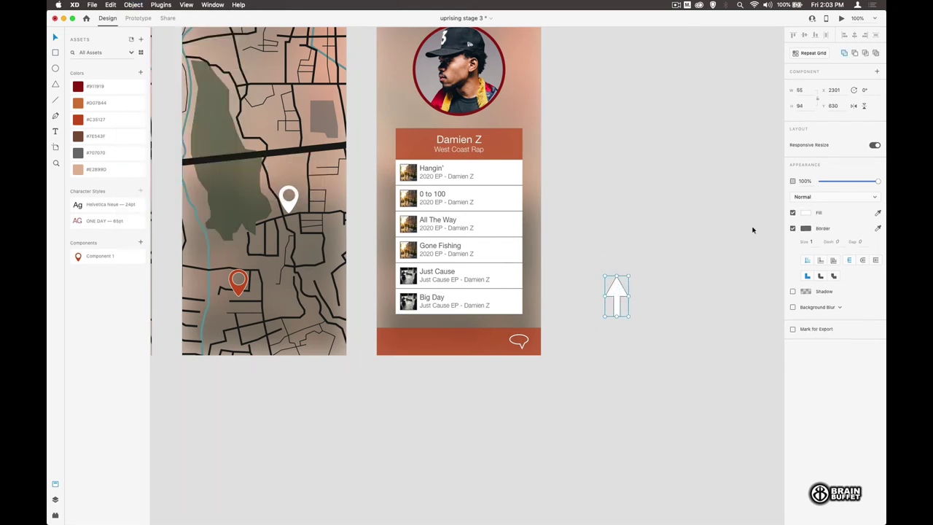
Remove the arrow's fill and set its border colour to white, #FFFFFF
click(793, 229)
click(793, 212)
click(793, 228)
click(806, 228)
text(fff)
key(Return)
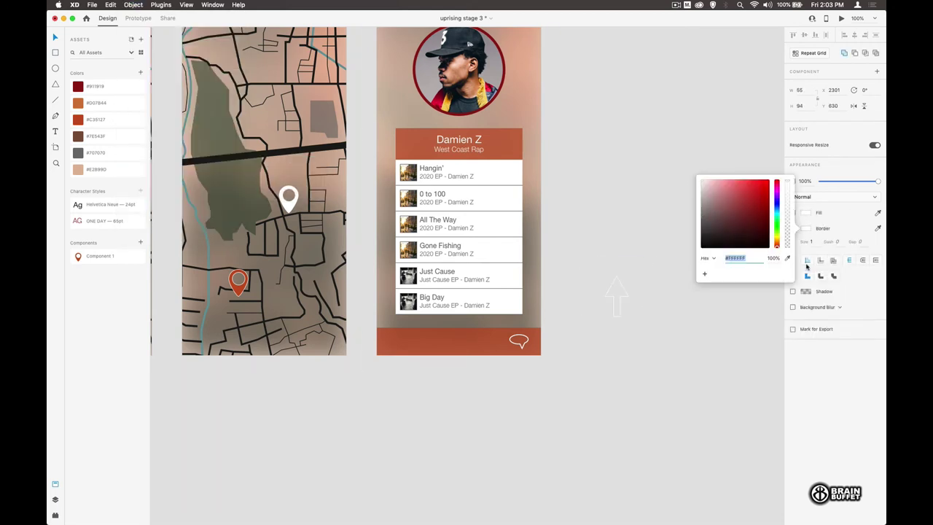
Set the arrow's border size to 2, then shrink it, tilt it toward the upper right and place it in the bar left of the bubble
click(812, 242)
text(2)
drag(629, 274, 471, 339)
click(474, 397)
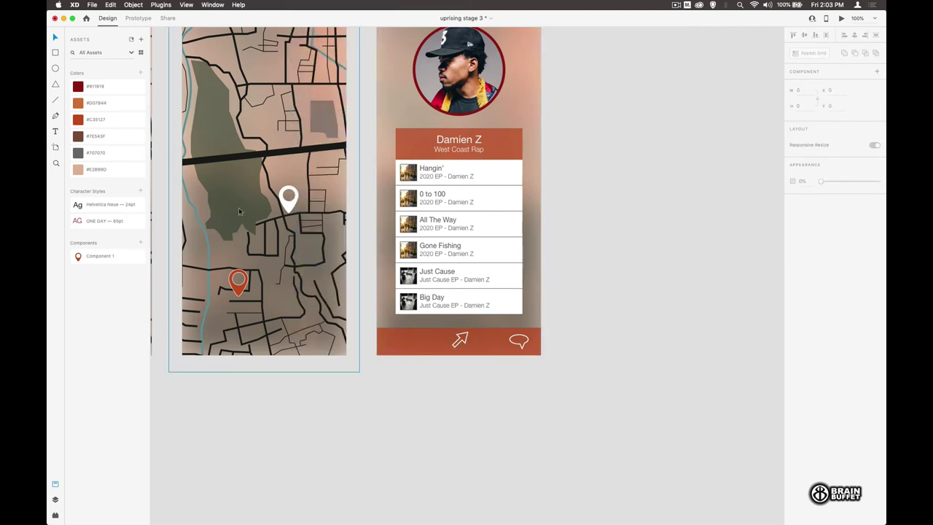
Draw a small circle with a rounded-corner rectangle beneath it on the empty canvas beside the Artist artboard
click(54, 71)
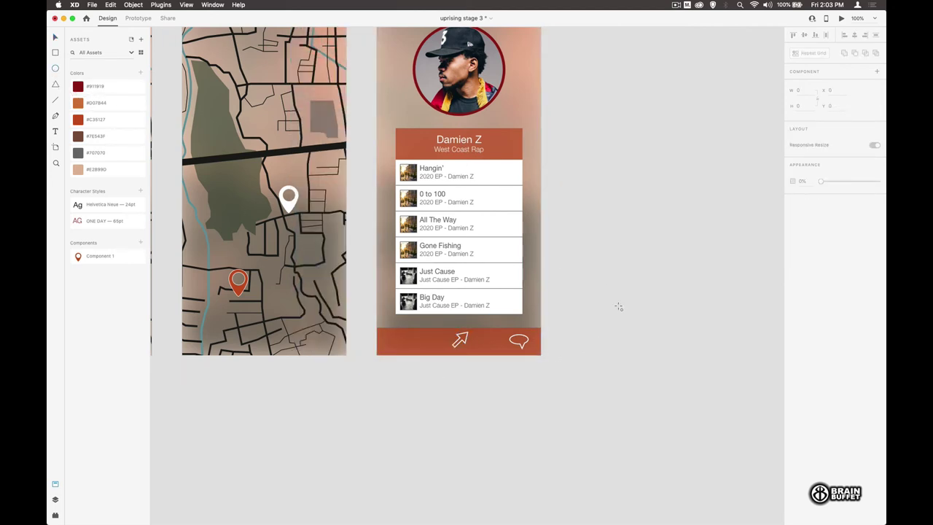
drag(617, 304, 665, 384)
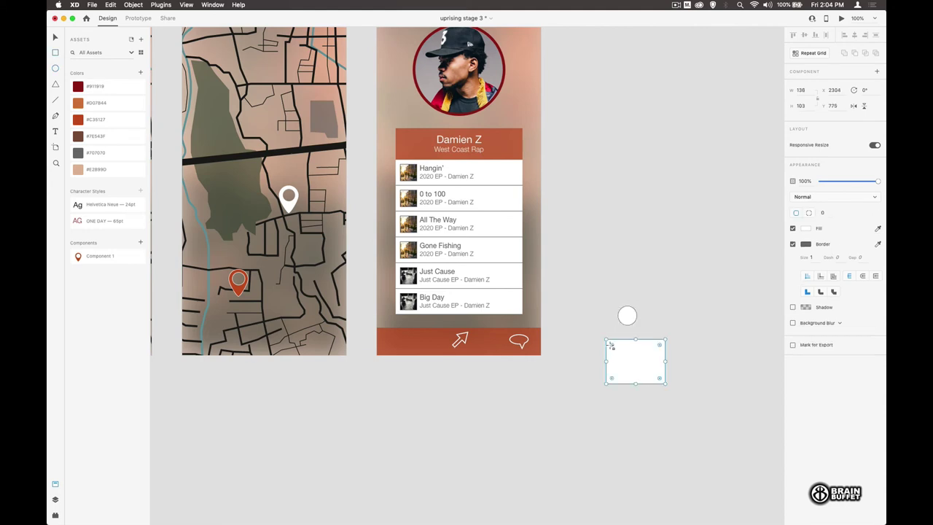
mouse_move(612, 345)
mouse_down()
mouse_move(662, 359)
mouse_move(618, 351)
mouse_move(615, 361)
mouse_up()
Shrink the rounded rectangle under the circle and subtract a wider rectangle from its lower part, leaving a flat-bottomed body
click(54, 37)
mouse_move(626, 363)
mouse_down()
mouse_move(624, 350)
mouse_move(669, 386)
mouse_up()
click(55, 52)
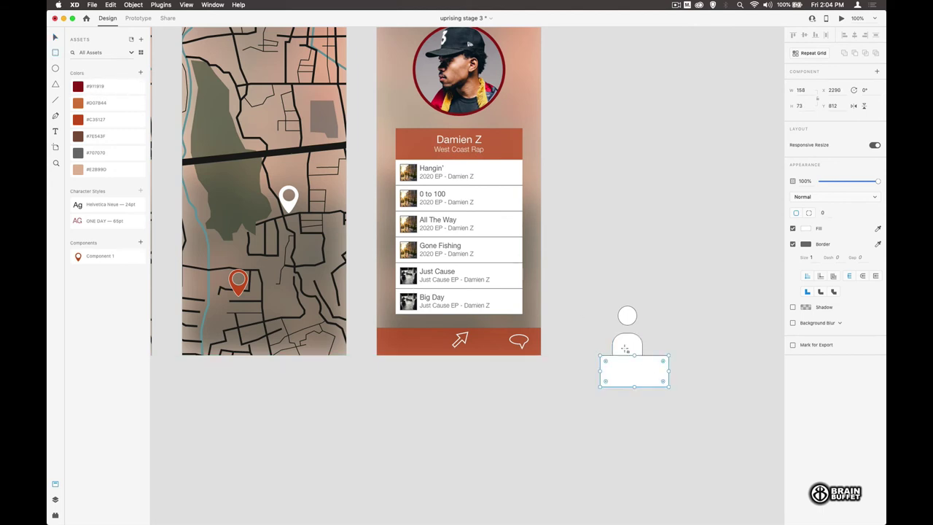
shift+click(626, 339)
click(132, 5)
mouse_move(192, 161)
click(269, 170)
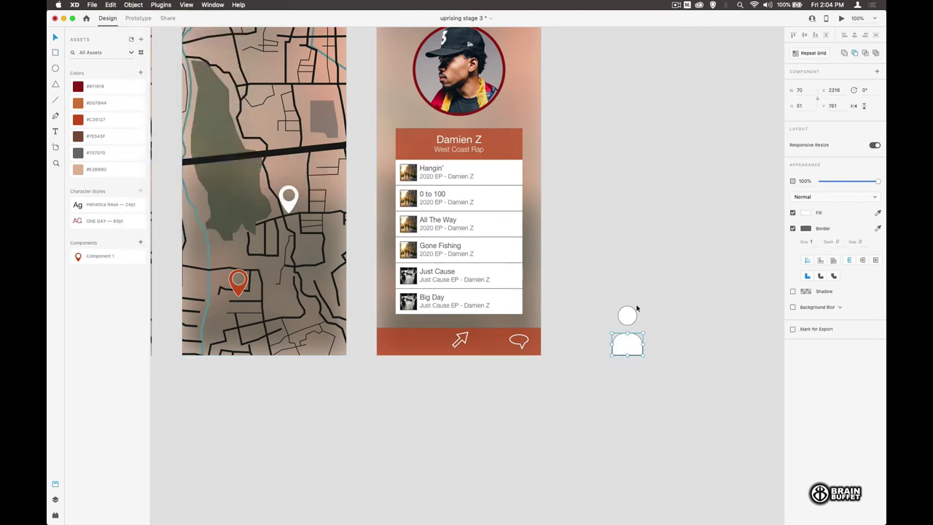
Move the body up against the circle and merge both into a single person shape
drag(627, 335, 628, 338)
drag(613, 303, 645, 347)
click(638, 316)
click(133, 5)
mouse_move(192, 160)
click(270, 160)
Style the person shape as an outline without fill, using a white border of size 2
click(805, 228)
drag(721, 197, 698, 178)
click(811, 241)
text(2)
key(Return)
Shrink the person icon, place it at the left end of the bottom bar and nudge the arrow to the bar's middle
drag(627, 307, 401, 342)
click(460, 339)
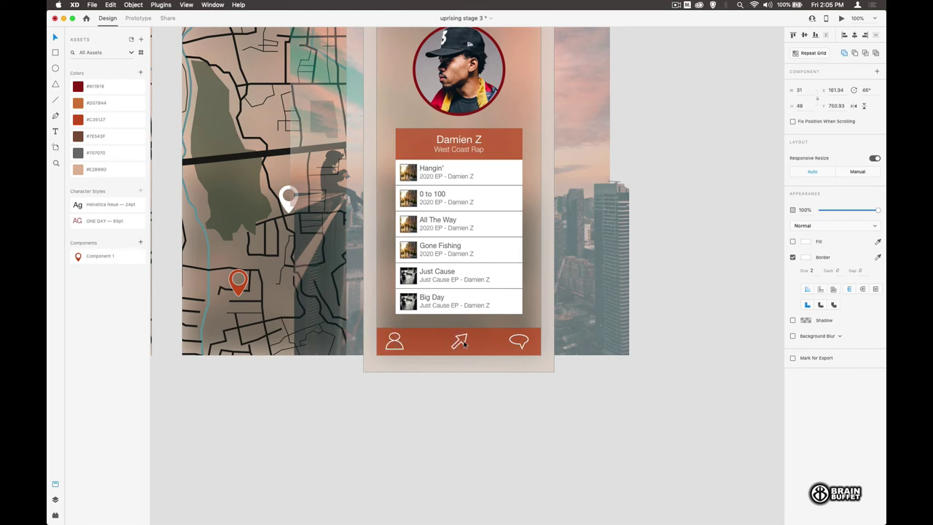
click(587, 417)
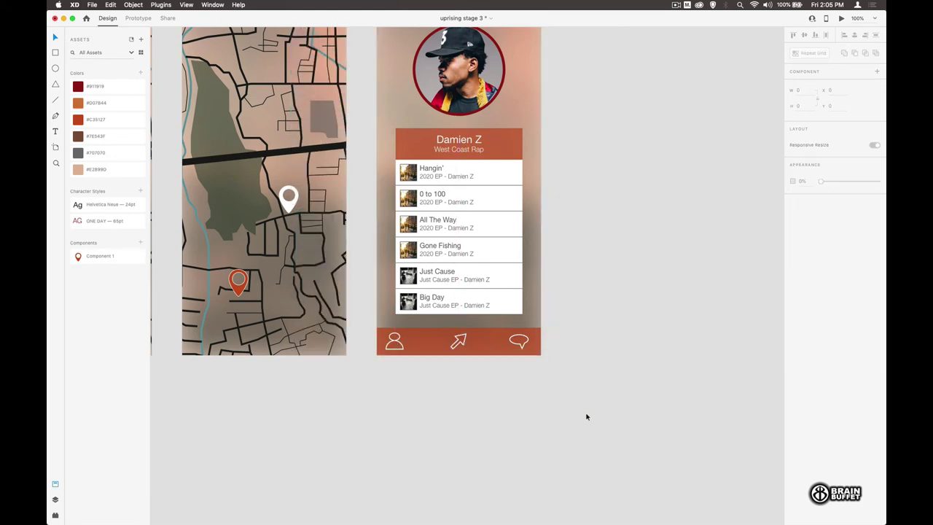
Duplicate the bar's arrow, rotate the copy to -90° and place it in the upper left corner of the Artist artboard
drag(603, 296, 627, 377)
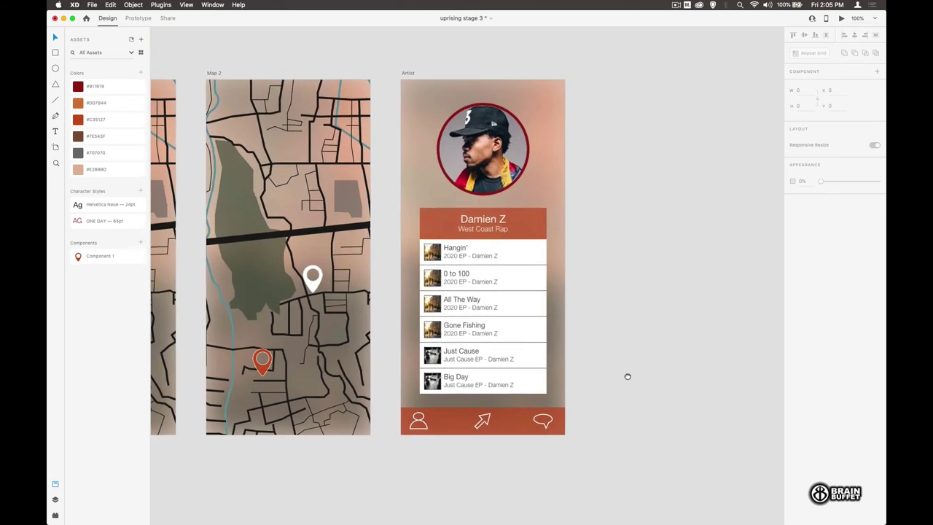
click(483, 421)
drag(481, 422, 462, 56)
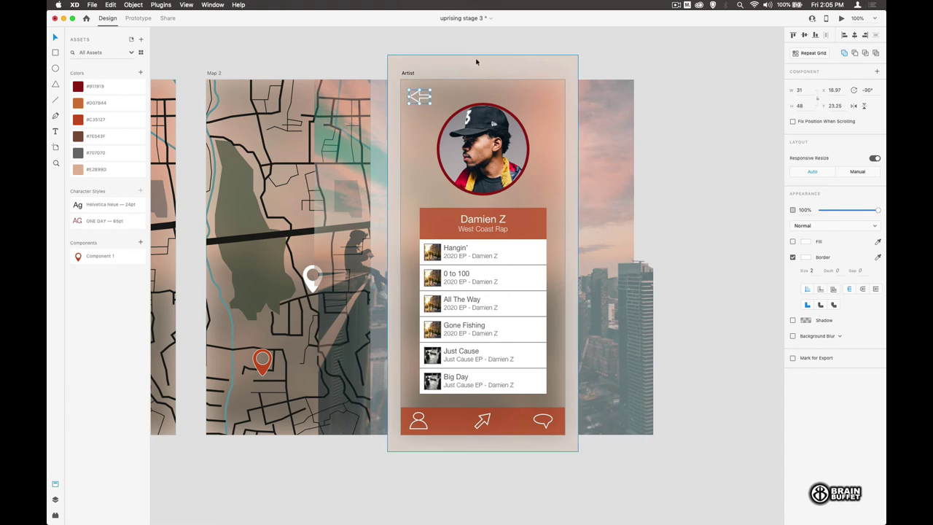
Shorten the shaft rectangle inside the left-pointing arrow so the whole arrow is 37 long
double_click(425, 99)
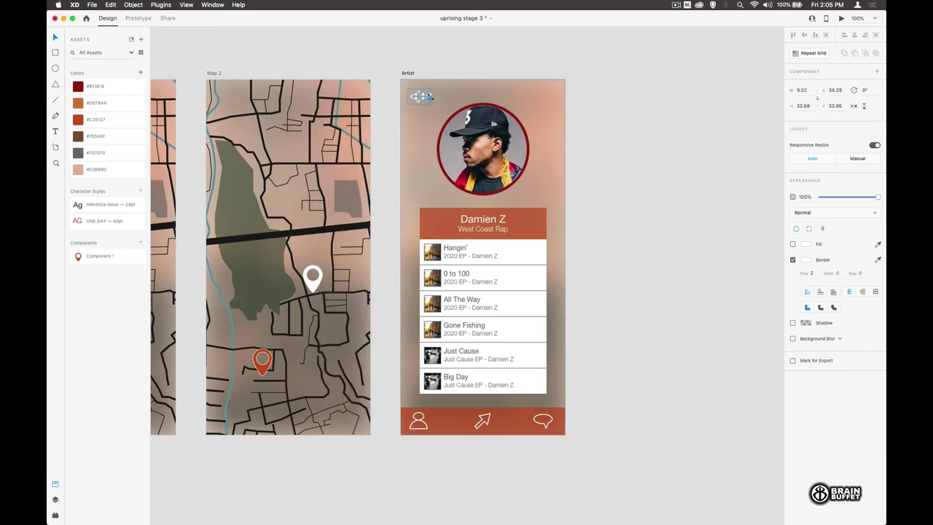
key(super+=)
key(super+=)
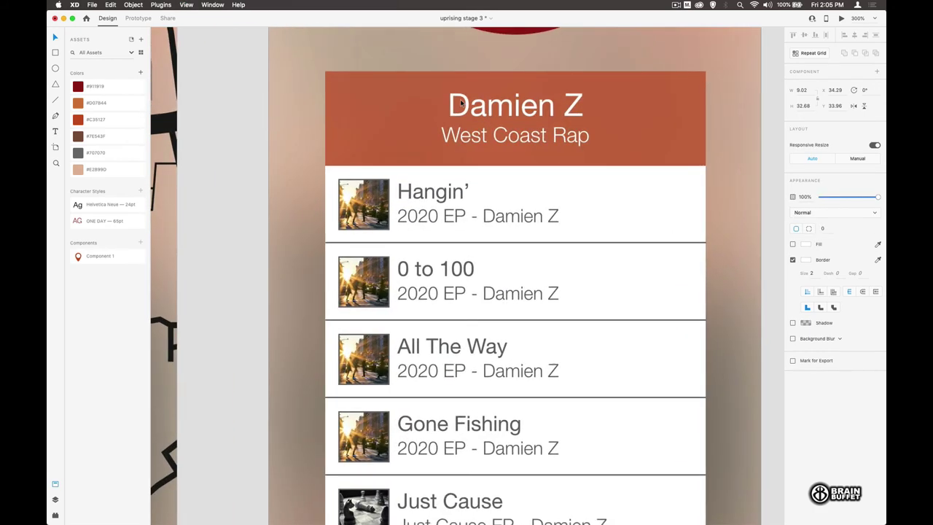
drag(460, 103, 543, 514)
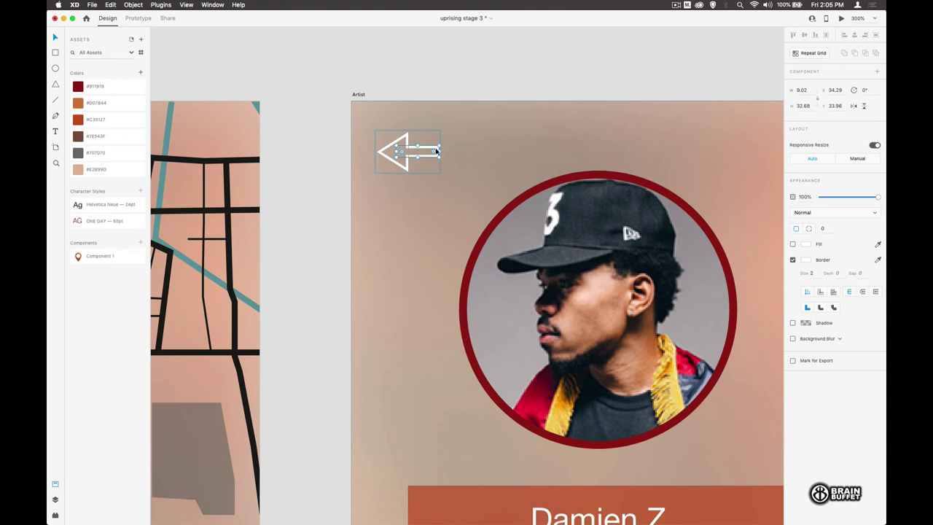
drag(439, 151, 424, 152)
click(491, 79)
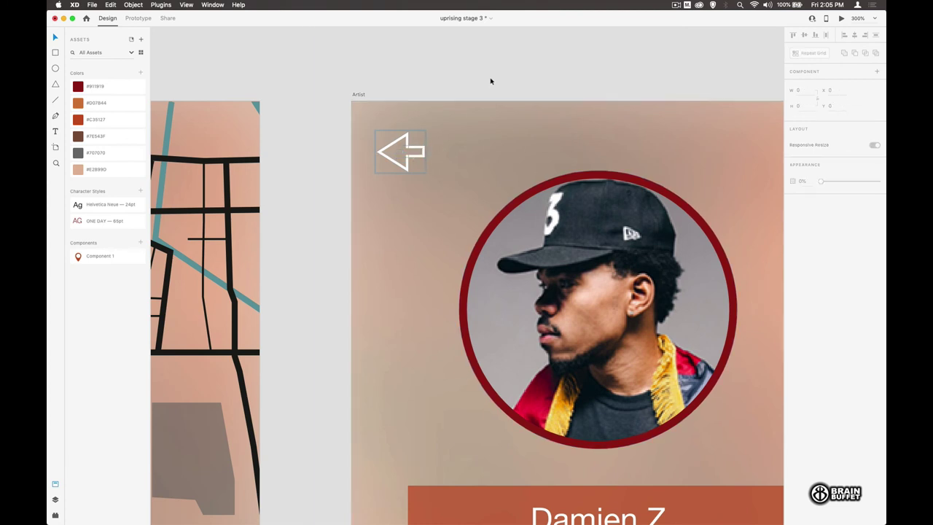
Turn on the left-pointing arrow's white fill and remove its border
click(406, 164)
double_click(406, 162)
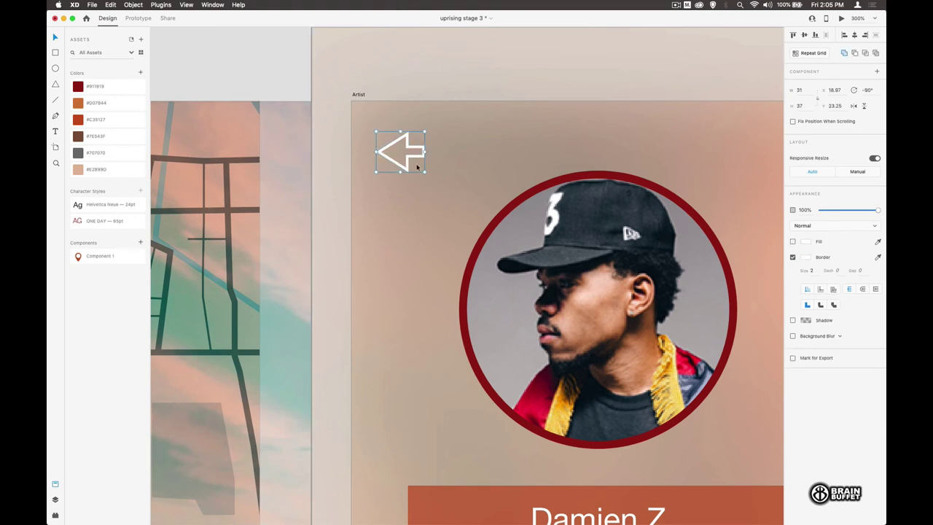
click(793, 241)
click(793, 257)
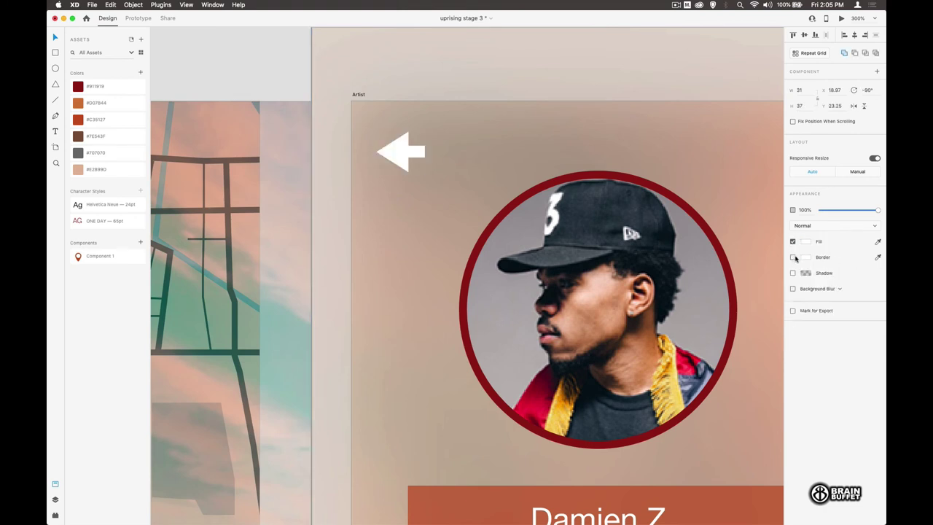
click(290, 52)
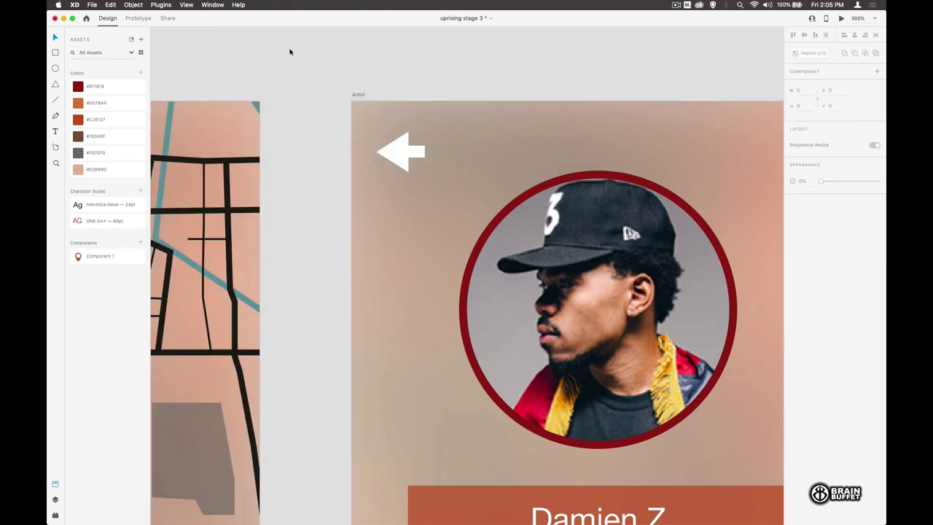
Place two copies of the name banner and song list group side by side on the empty canvas beside the Artist artboard
key(super+1)
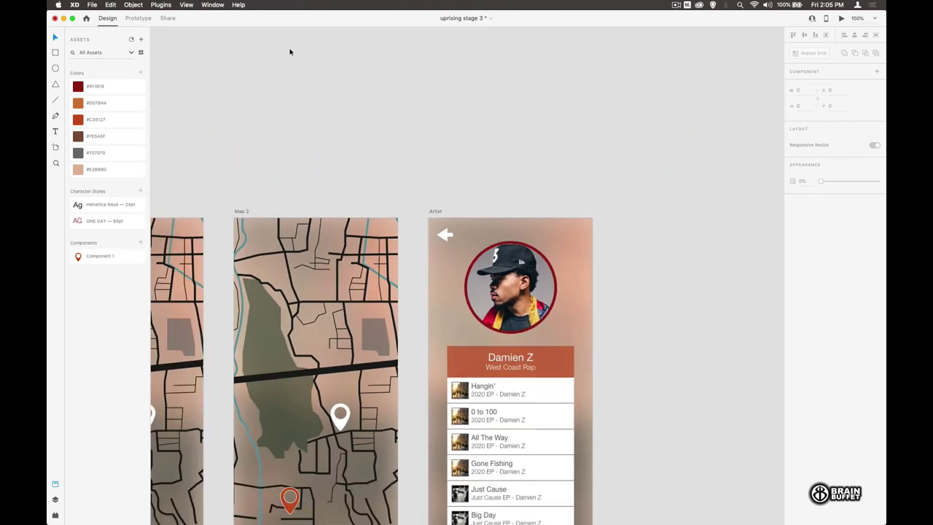
drag(607, 266, 547, 170)
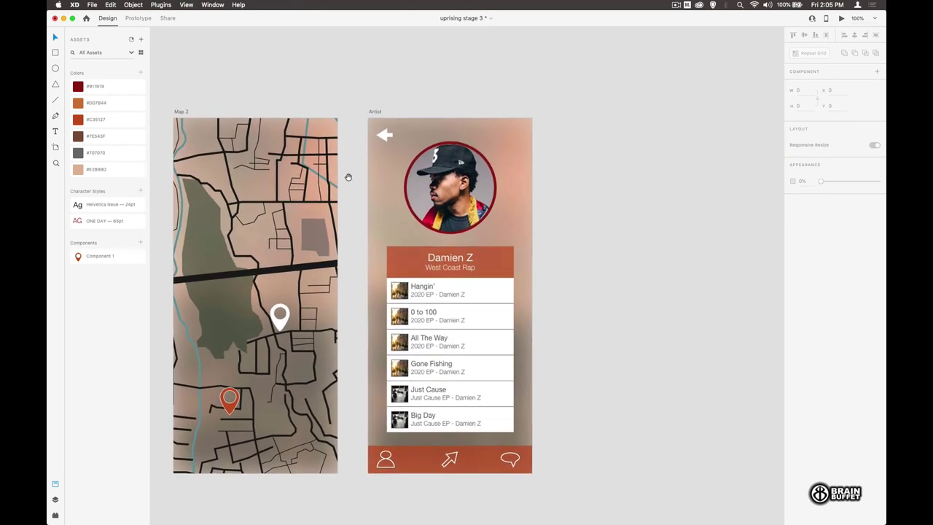
scroll(576, 262, right, 3)
click(446, 255)
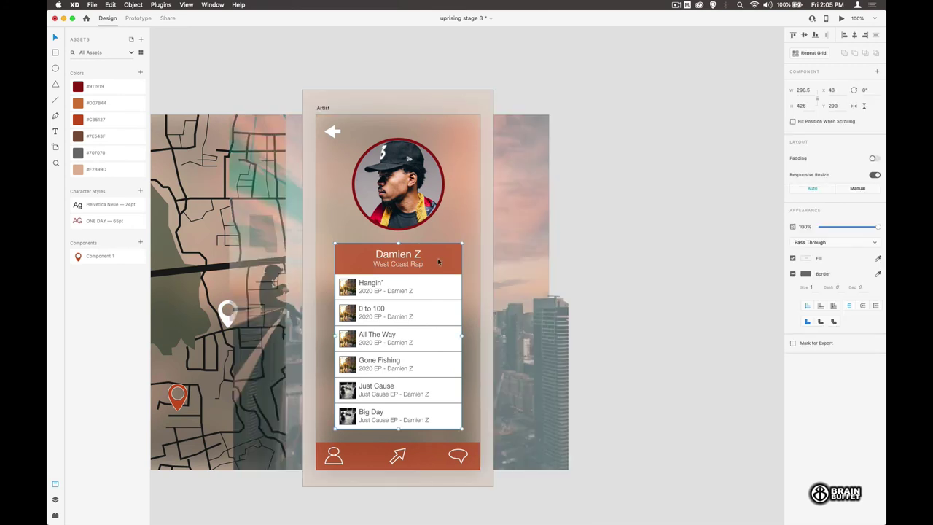
drag(684, 258, 694, 254)
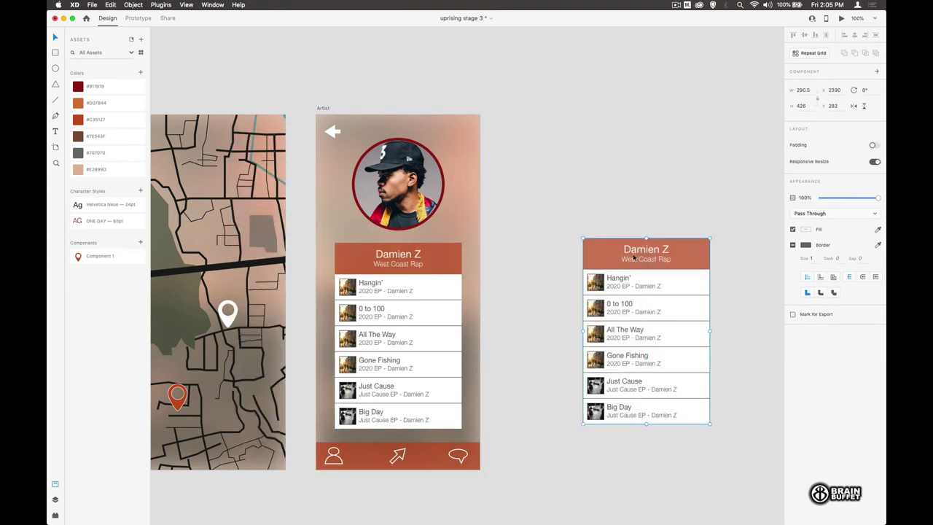
drag(611, 253, 756, 255)
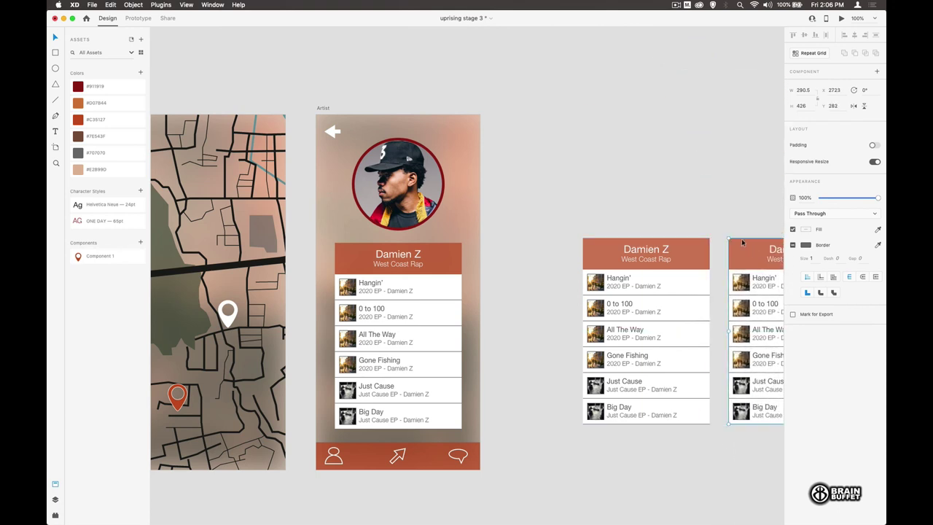
click(700, 209)
drag(700, 210, 510, 200)
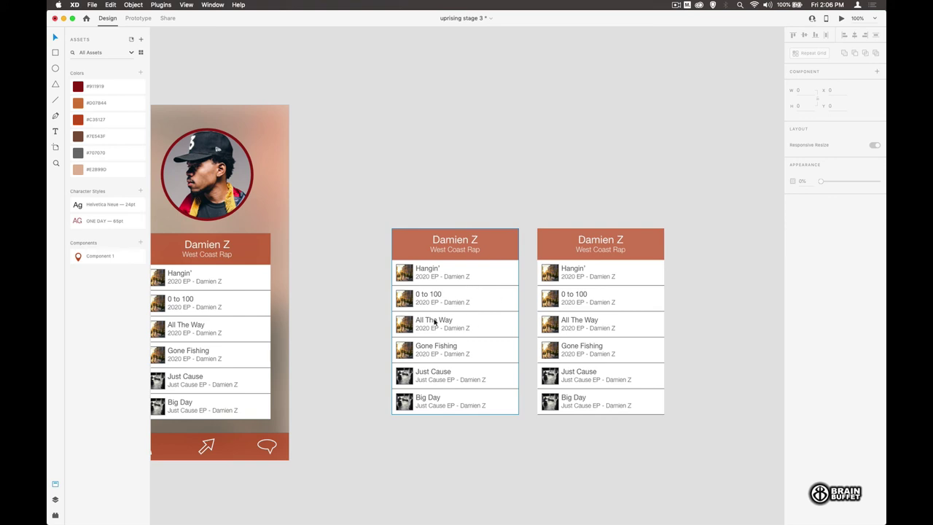
scroll(448, 312, right, 2)
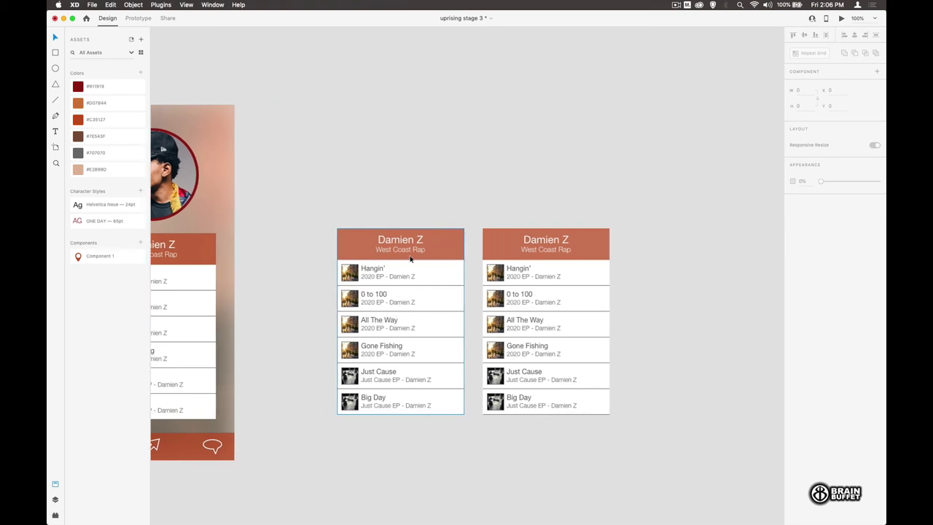